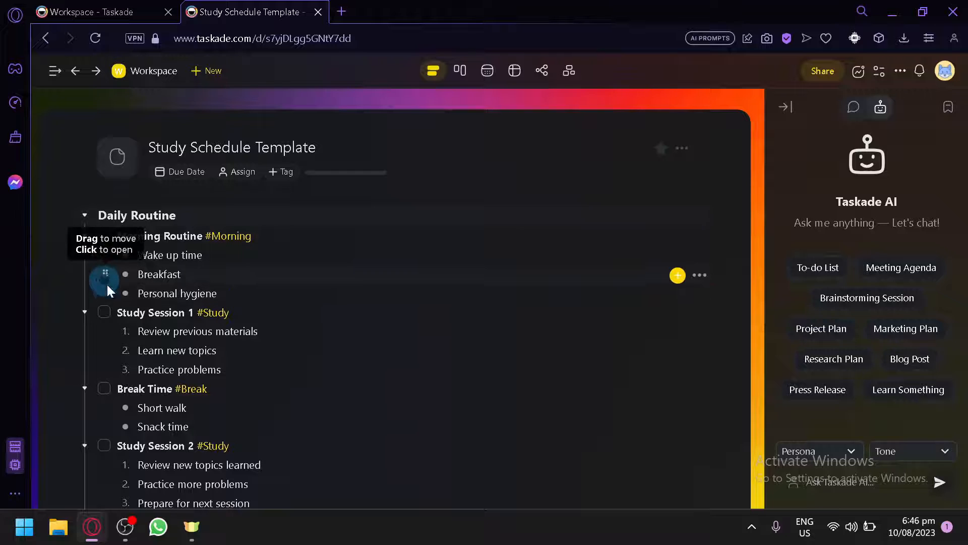
# Move Breakfast below Personal hygiene in the Morning Routine list and view the add-on options for Breakfast
pyautogui.moveTo(106, 281)
pyautogui.mouseDown()
pyautogui.moveTo(101, 300)
pyautogui.moveTo(106, 271)
pyautogui.mouseUp()
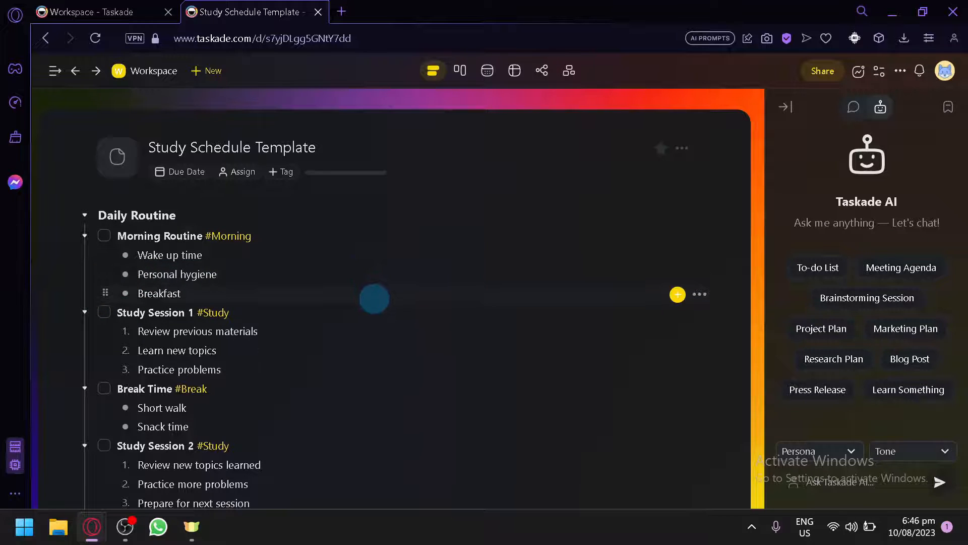
pyautogui.click(677, 294)
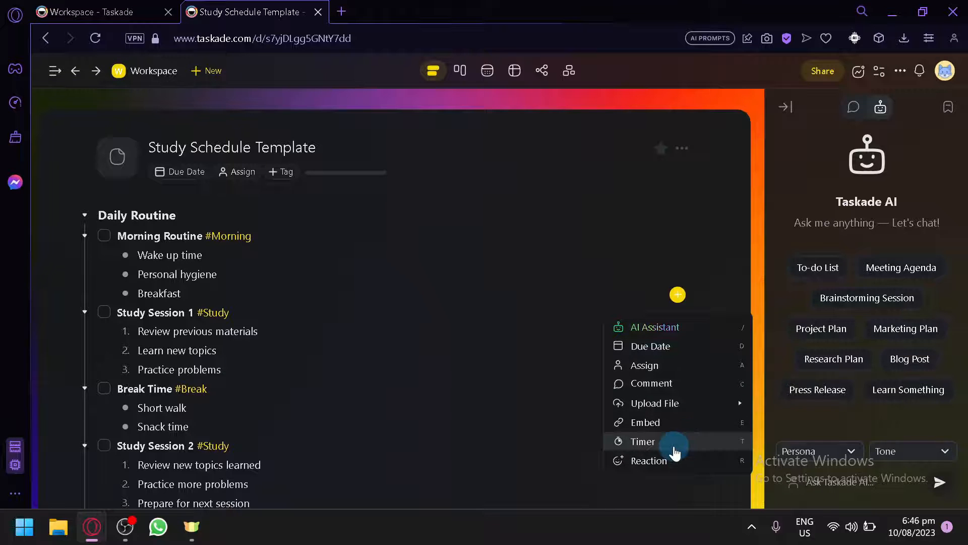
pyautogui.click(219, 349)
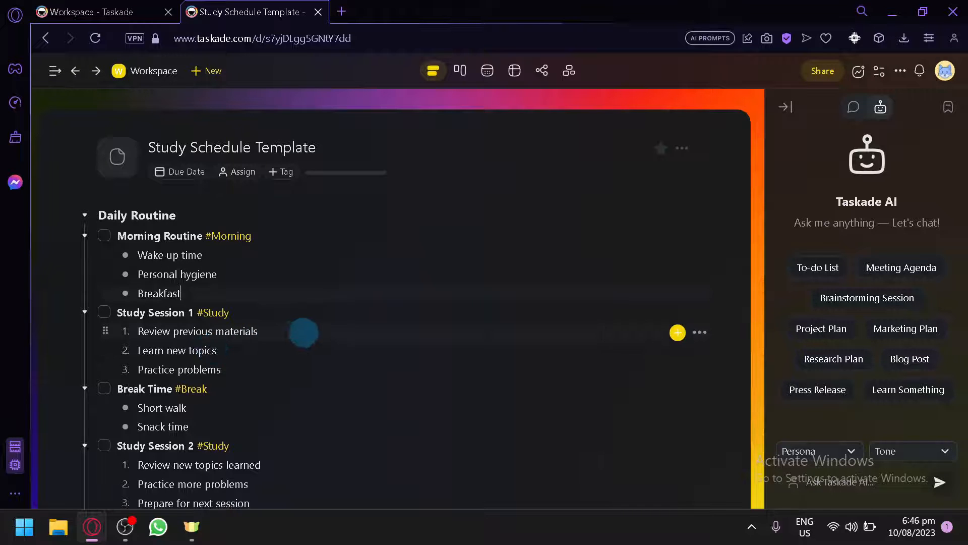
# Add a timer with a duration of 2:00:00 to the Review previous materials item and start it
pyautogui.click(677, 332)
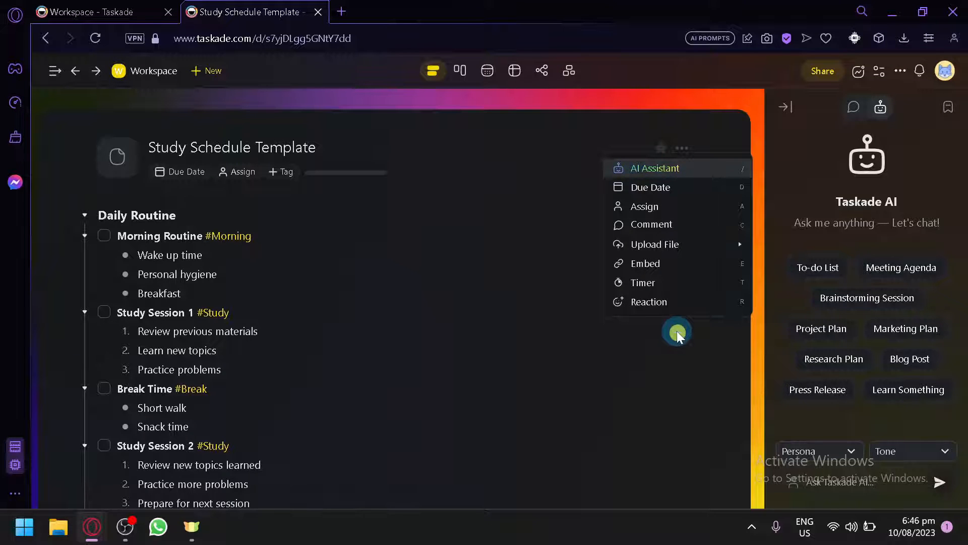
pyautogui.click(671, 283)
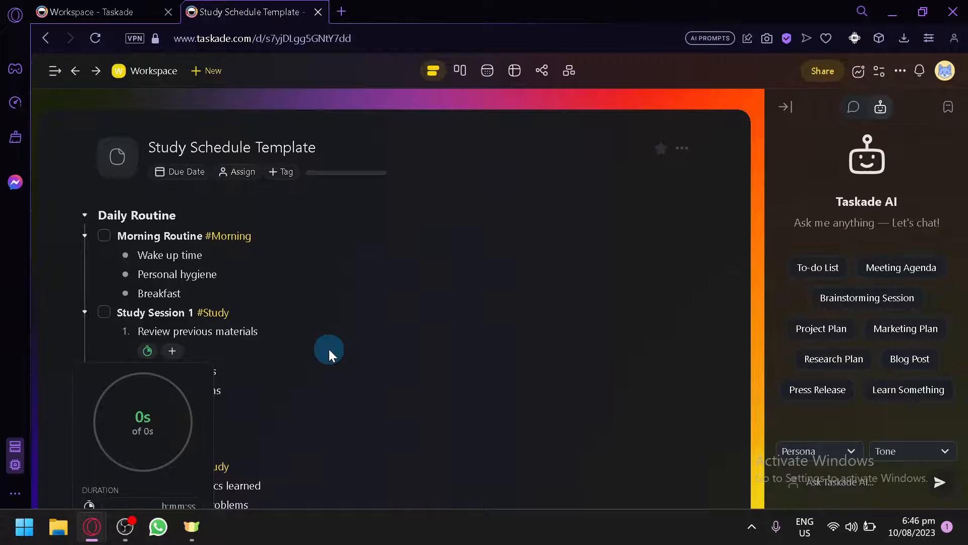
pyautogui.scroll(5, 189, 431)
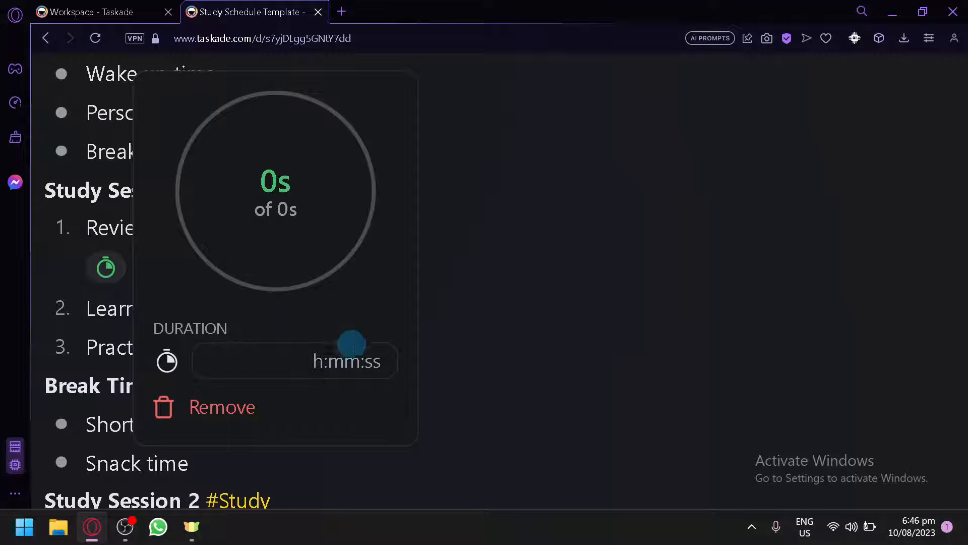
pyautogui.write('2000')
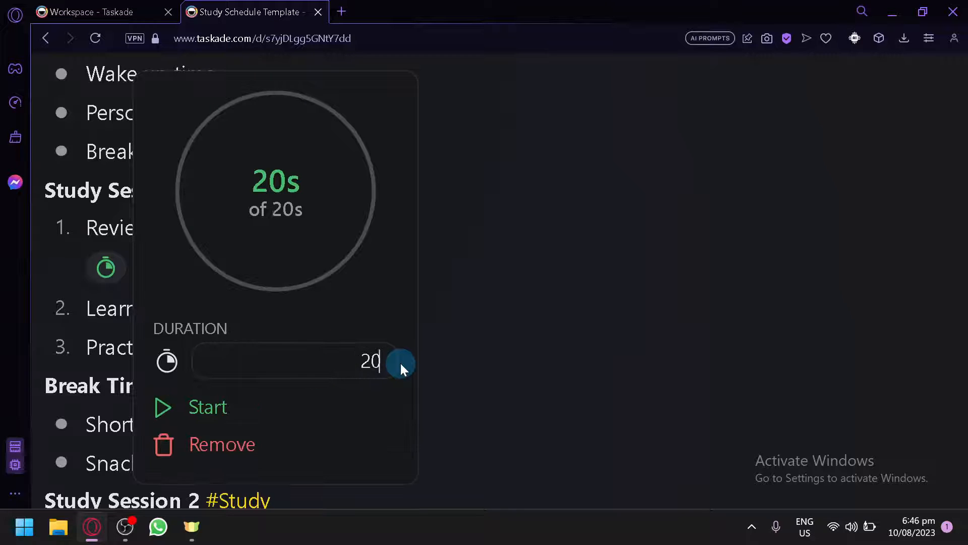
pyautogui.press('BackSpace')
pyautogui.press('BackSpace')
pyautogui.write('000')
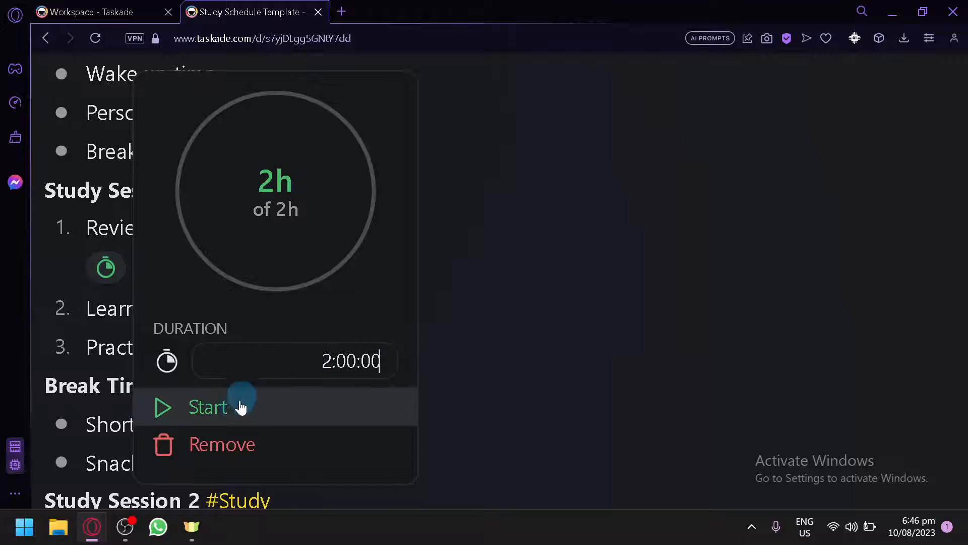
pyautogui.click(233, 403)
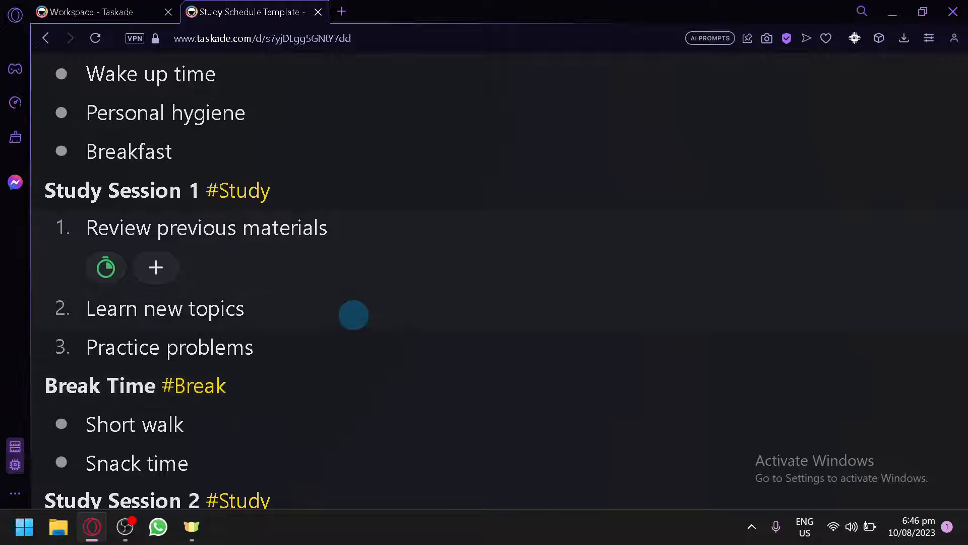
pyautogui.scroll(-5, 354, 315)
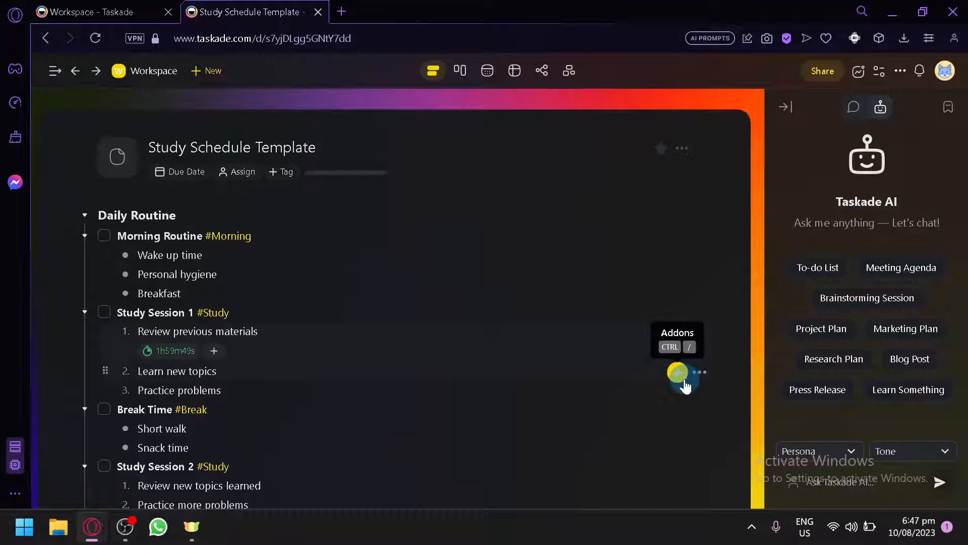
# View the file upload sources available for the Learn new topics item
pyautogui.click(679, 374)
pyautogui.click(691, 285)
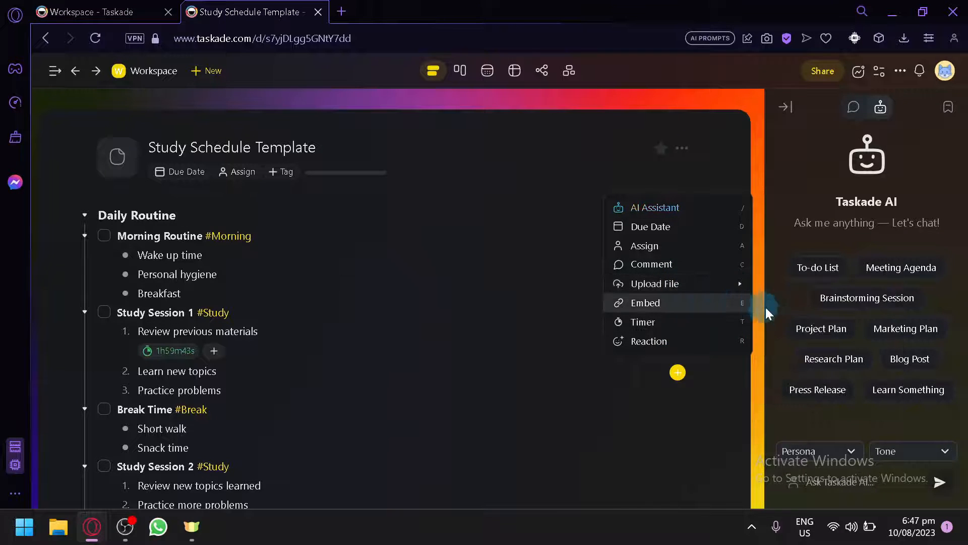
pyautogui.moveTo(735, 287)
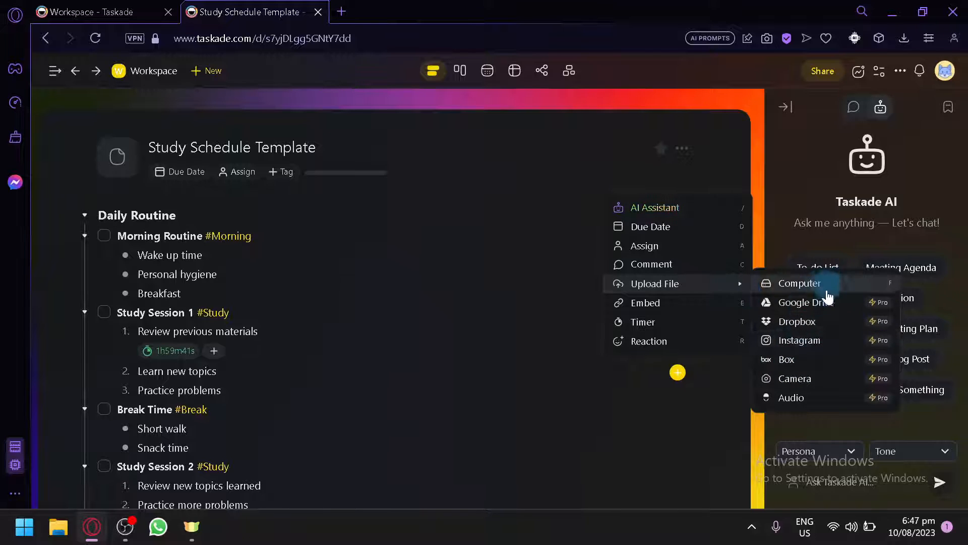
pyautogui.click(388, 339)
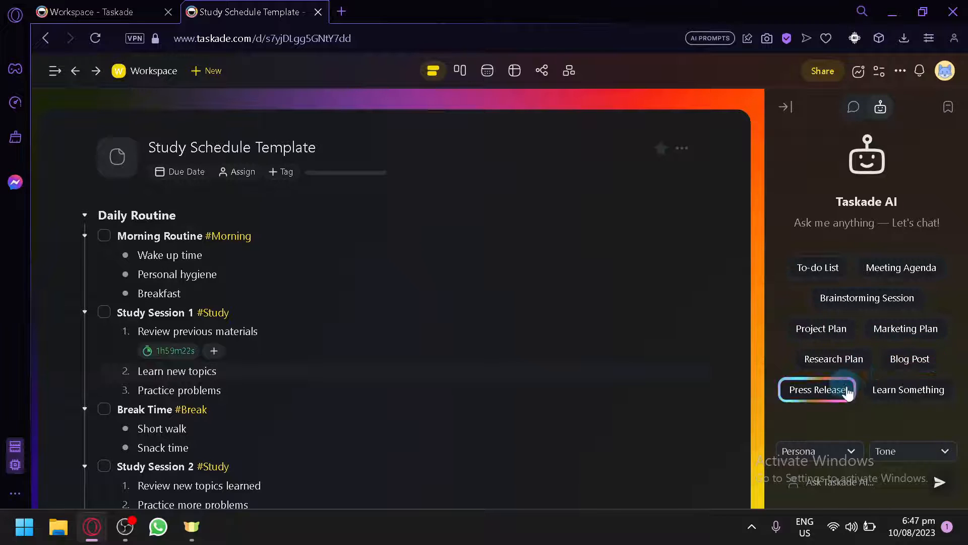
# Mark Morning Routine and its three sub-items as completed, and view the further options for Personal hygiene
pyautogui.scroll(-10, 609, 367)
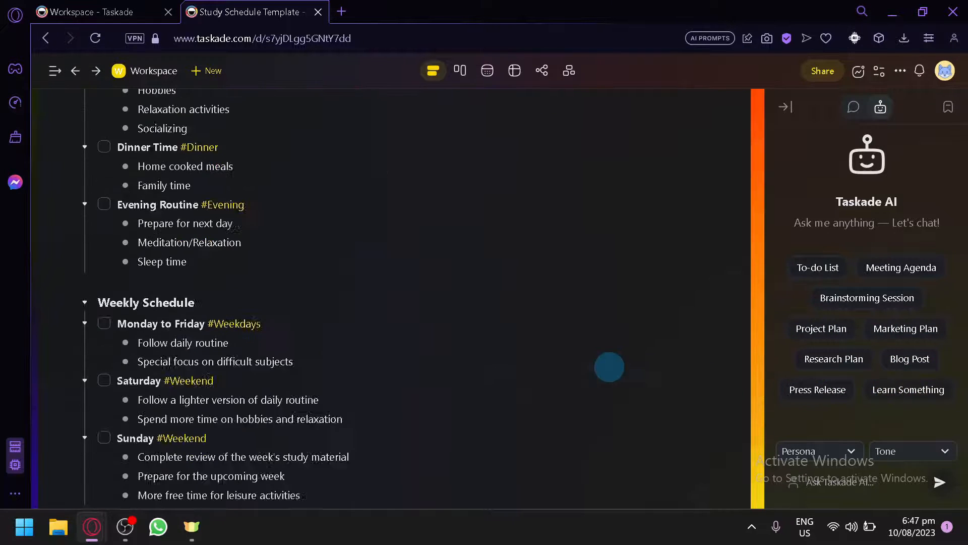
pyautogui.scroll(10, 90, 212)
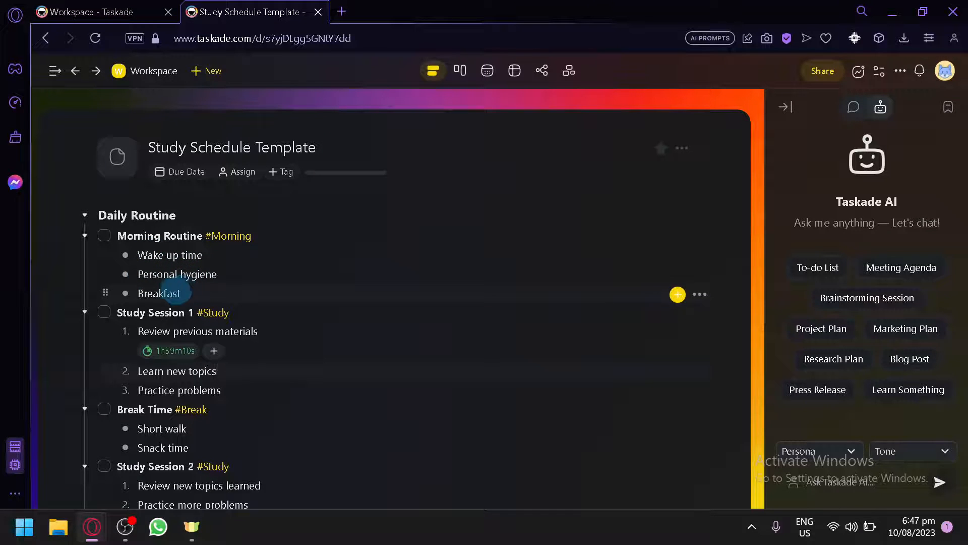
pyautogui.click(102, 237)
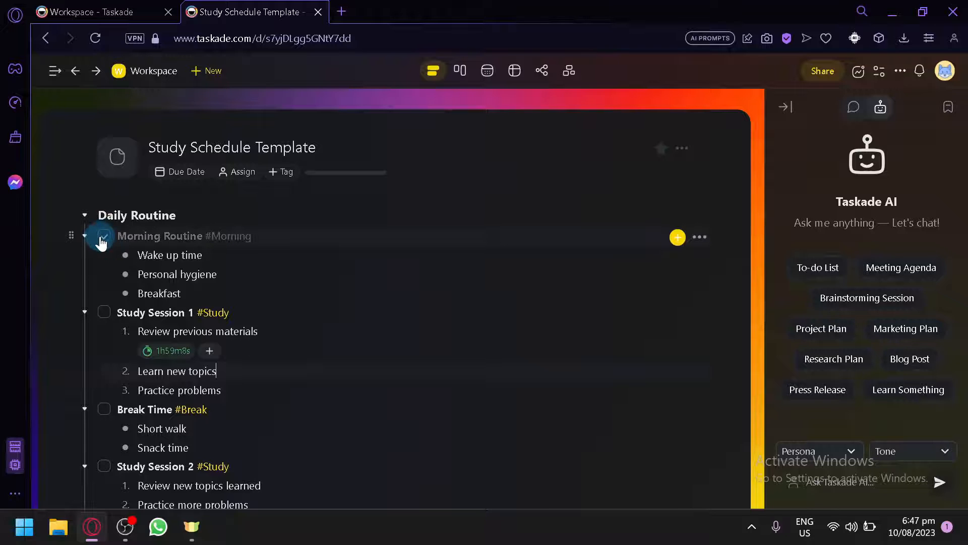
pyautogui.click(125, 256)
pyautogui.click(125, 274)
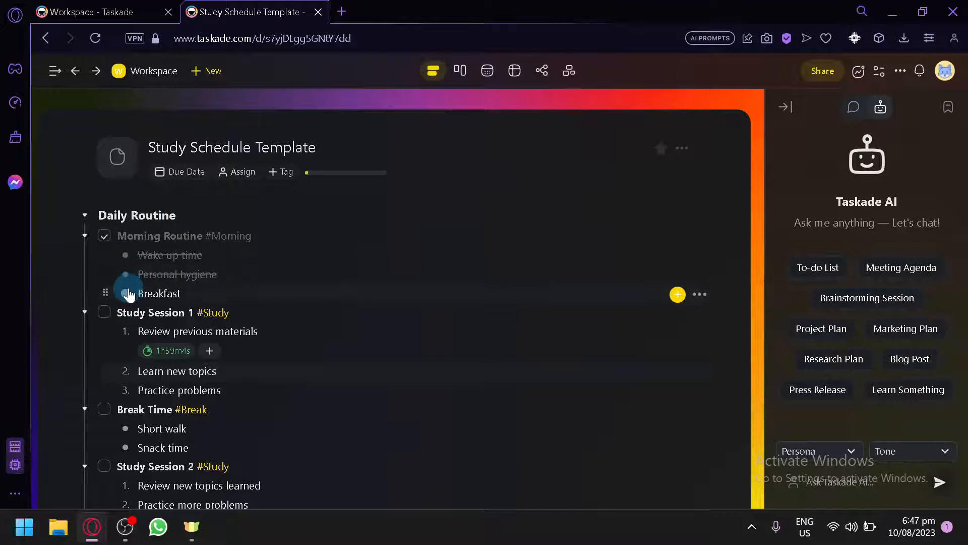
pyautogui.click(125, 295)
pyautogui.click(125, 275)
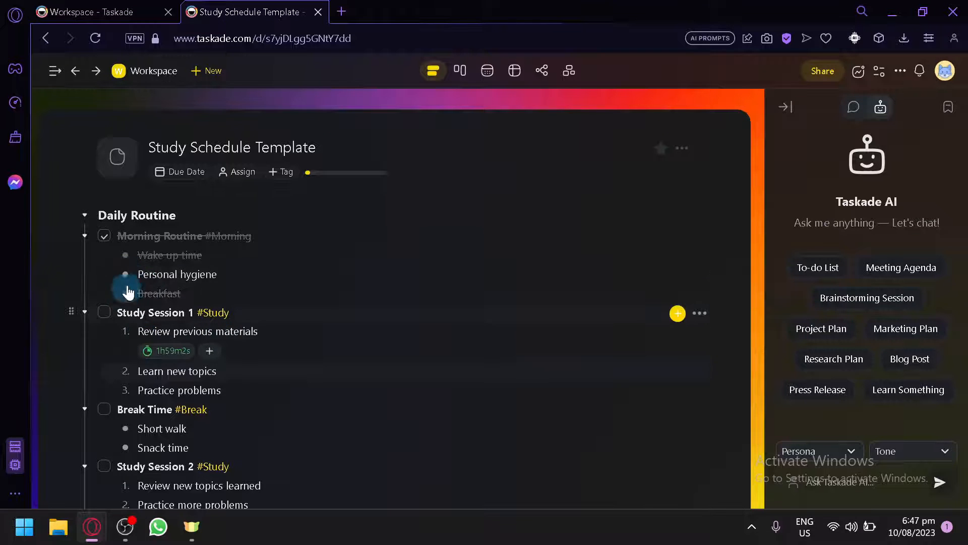
pyautogui.click(125, 274)
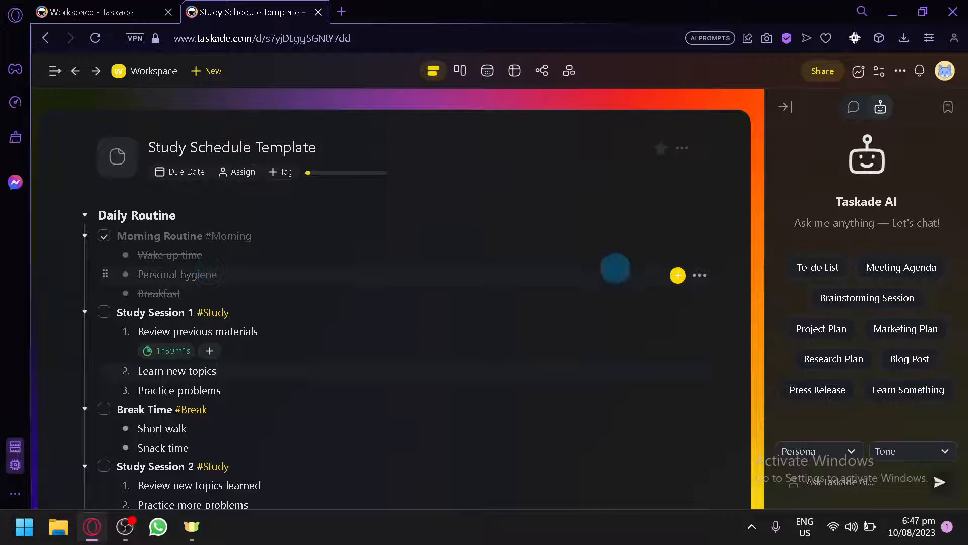
pyautogui.click(699, 278)
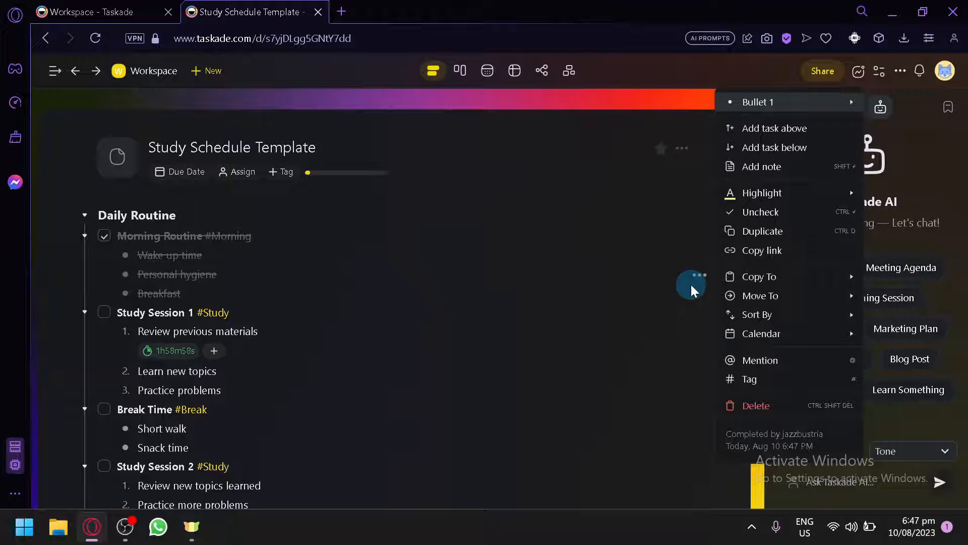
pyautogui.click(691, 283)
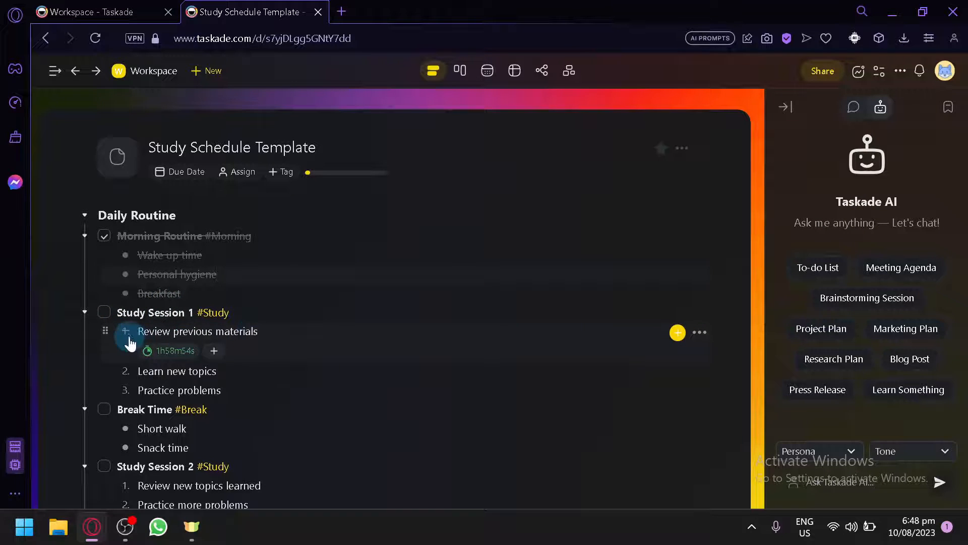
# Add a task reading "Re writes" below Review previous materials in Study Session 1
pyautogui.click(700, 335)
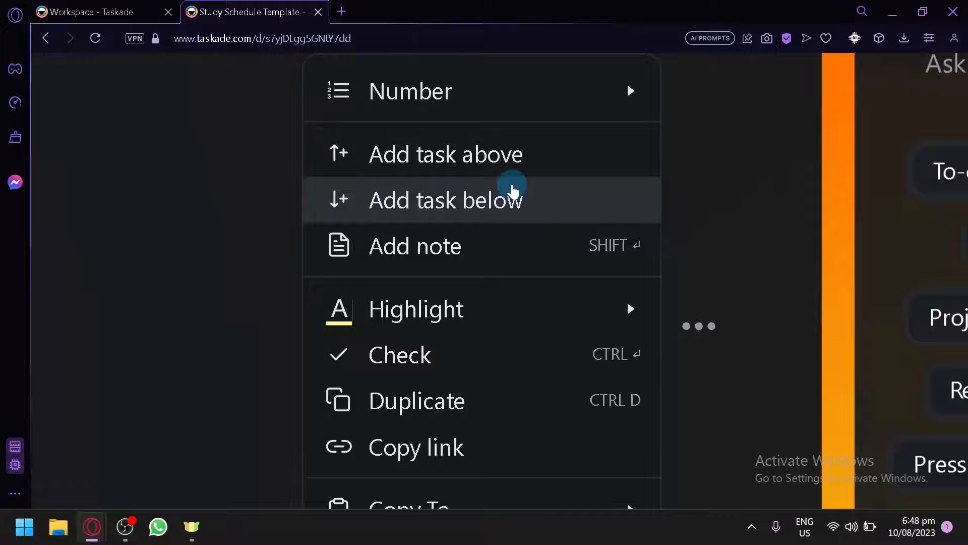
pyautogui.click(513, 192)
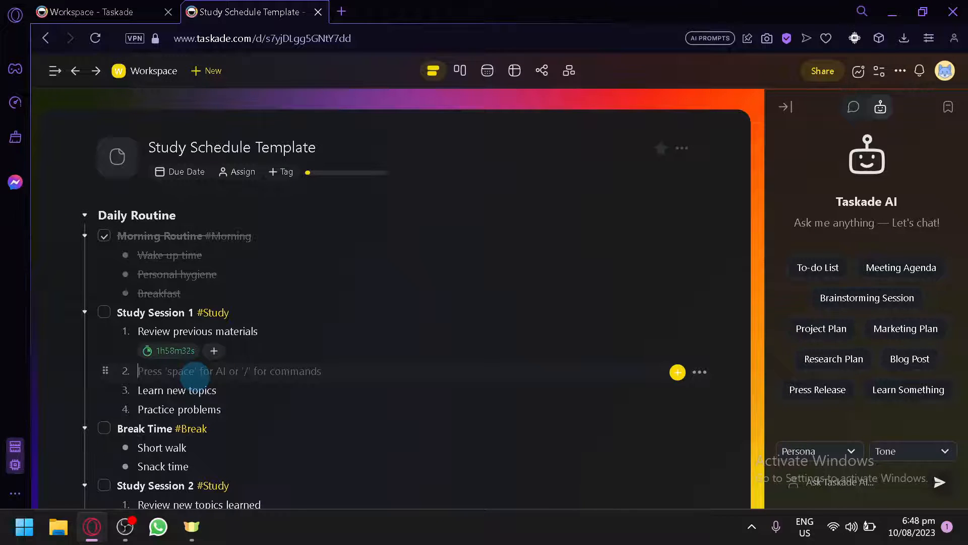
pyautogui.write('Re writes')
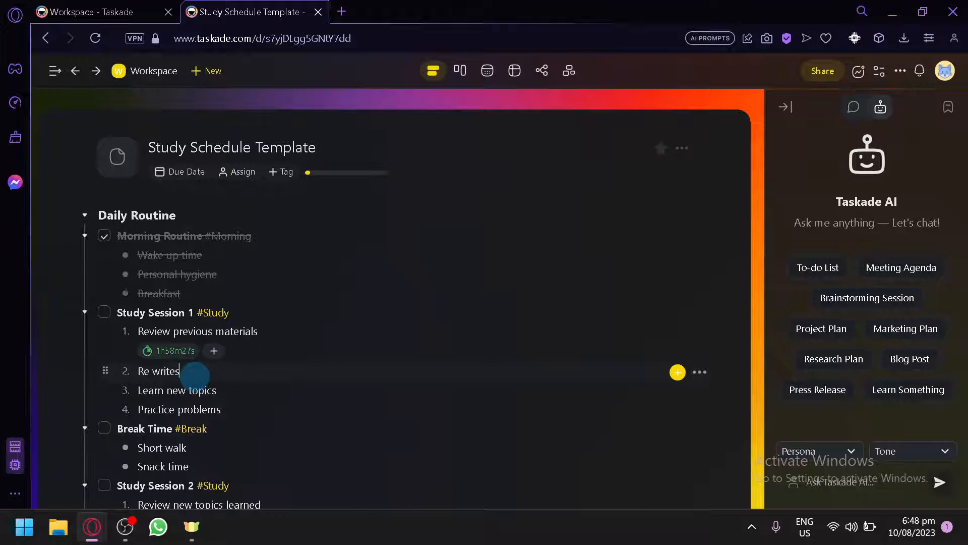
# Insert three blank numbered items below Re writes
pyautogui.press('Return')
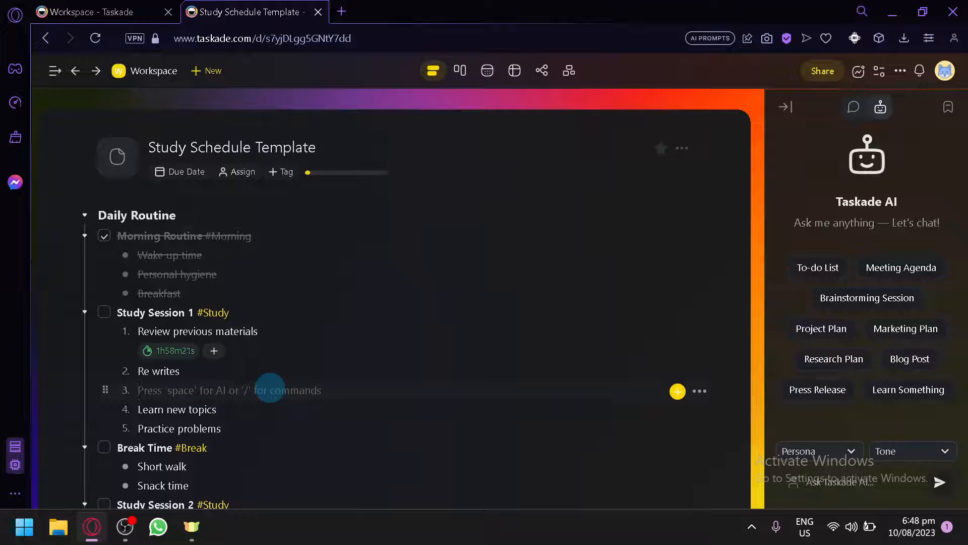
pyautogui.press('Return')
pyautogui.press('Return')
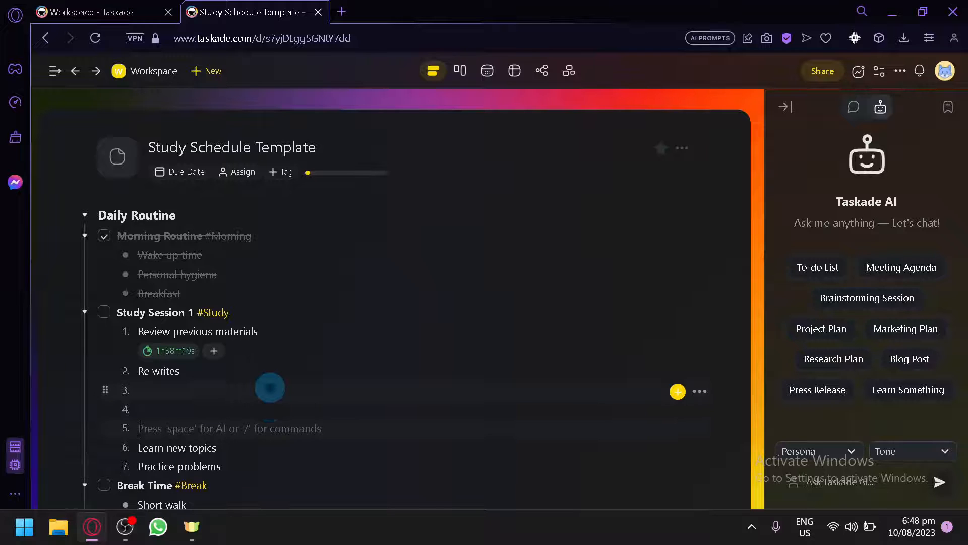
# Bring up the "/" command list in the first blank item and look through the AI commands
pyautogui.click(270, 389)
pyautogui.write('/')
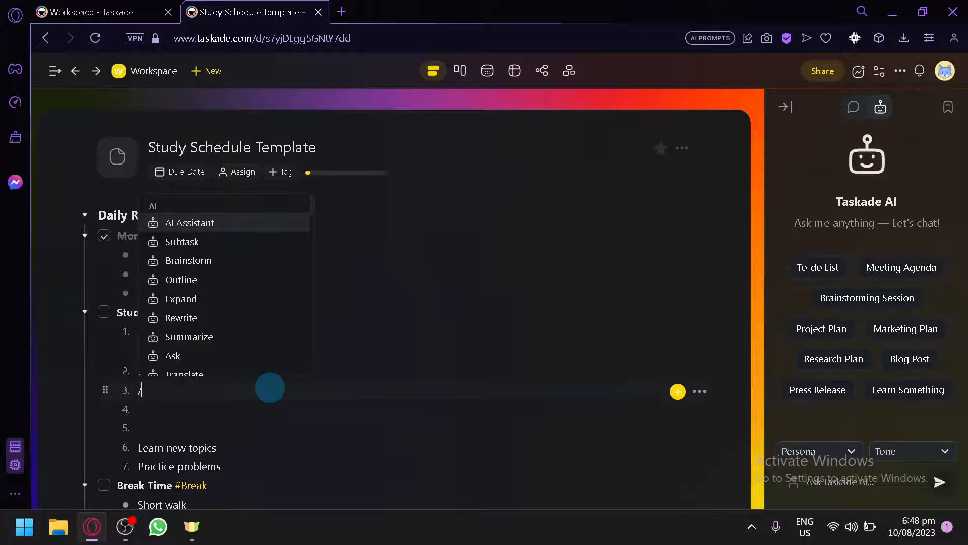
pyautogui.scroll(-5, 236, 291)
pyautogui.scroll(5, 222, 288)
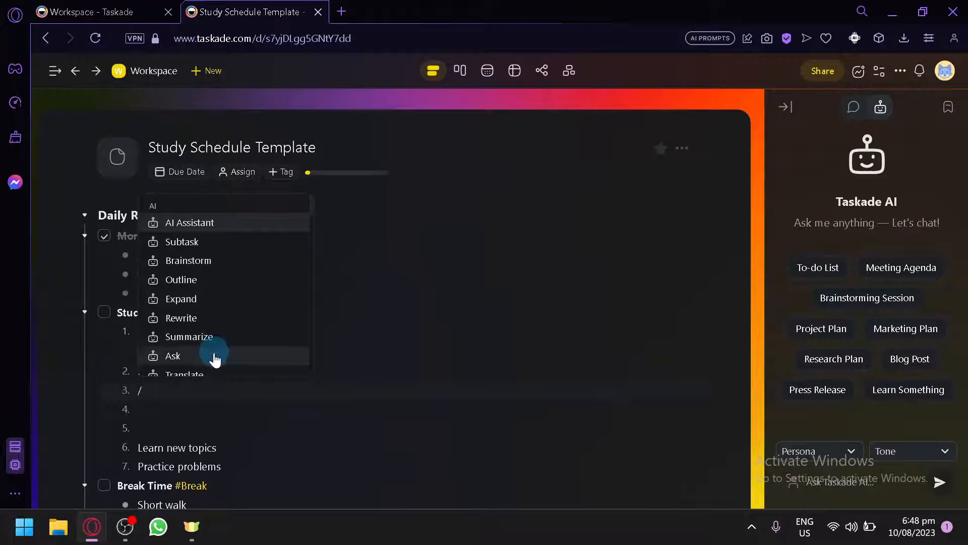
pyautogui.click(395, 331)
# Switch the project to the board view and look over the Daily Routine, Weekly Schedule and Monthly Schedule columns
pyautogui.scroll(-10, 395, 331)
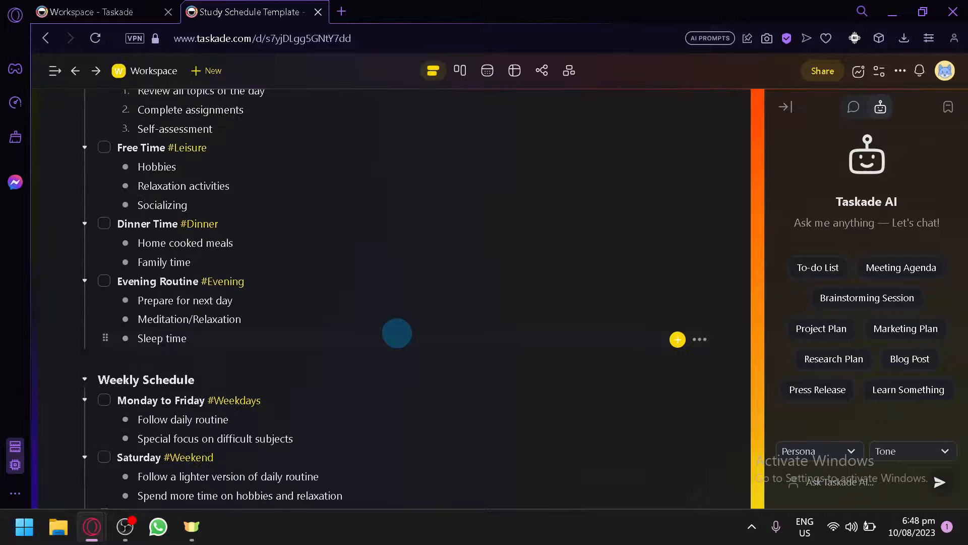
pyautogui.scroll(-5, 397, 332)
pyautogui.scroll(5, 388, 292)
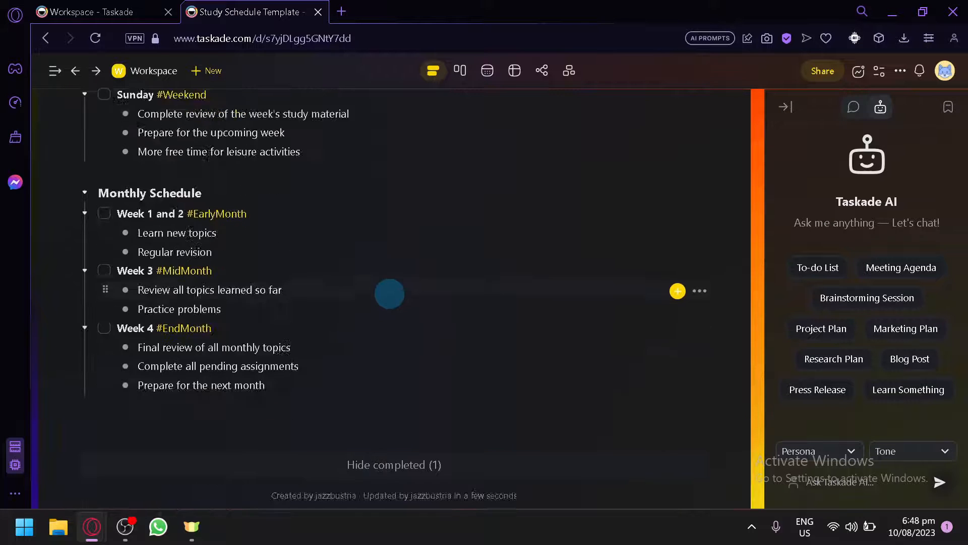
pyautogui.click(460, 71)
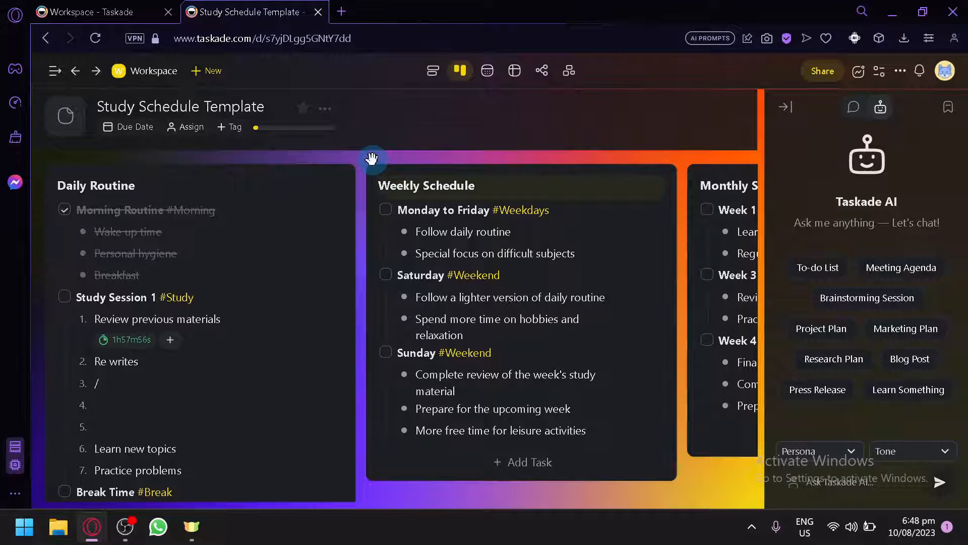
pyautogui.scroll(-10, 121, 181)
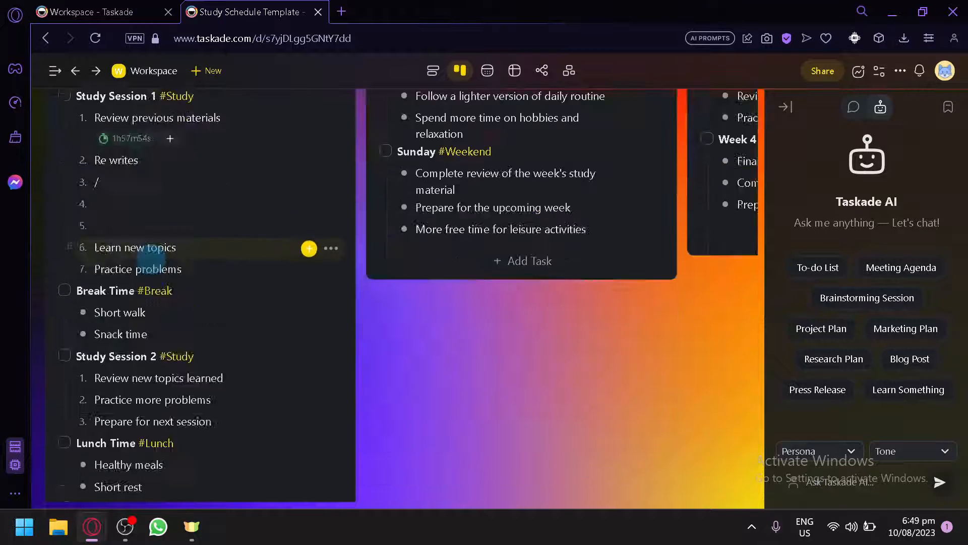
pyautogui.scroll(10, 123, 153)
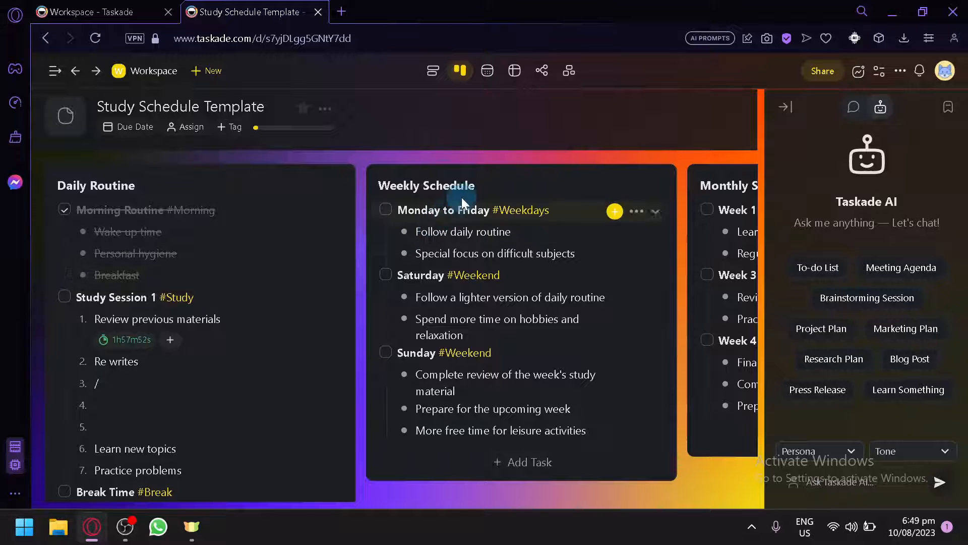
pyautogui.moveTo(669, 472); pyautogui.dragTo(227, 512)
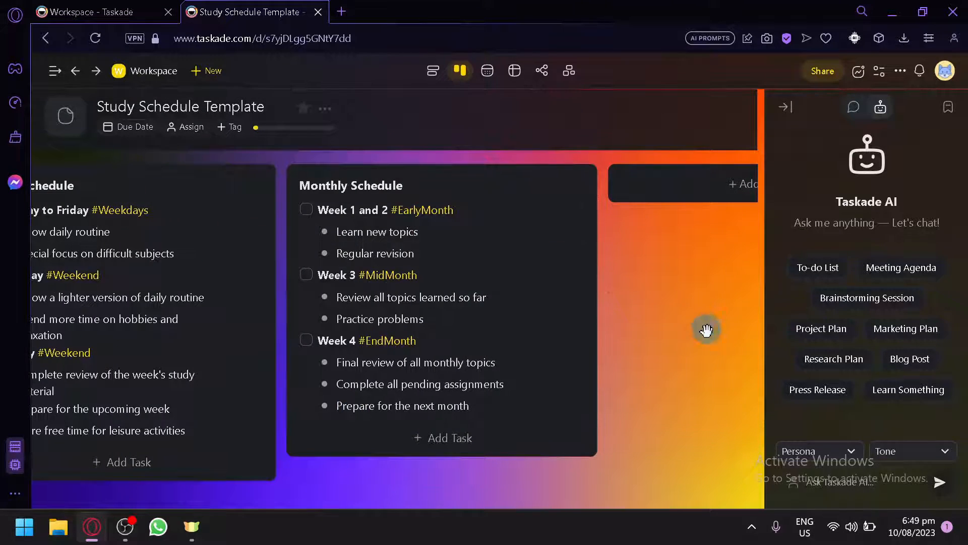
pyautogui.moveTo(707, 343); pyautogui.dragTo(491, 348)
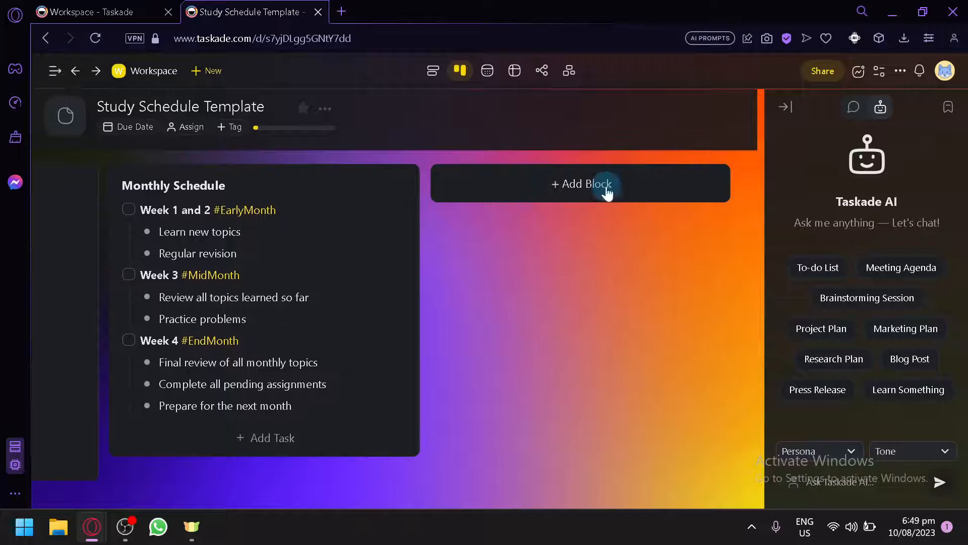
# Add a Check 1 block after the Monthly Schedule column and title it "Subject to be reviewed"
pyautogui.click(550, 194)
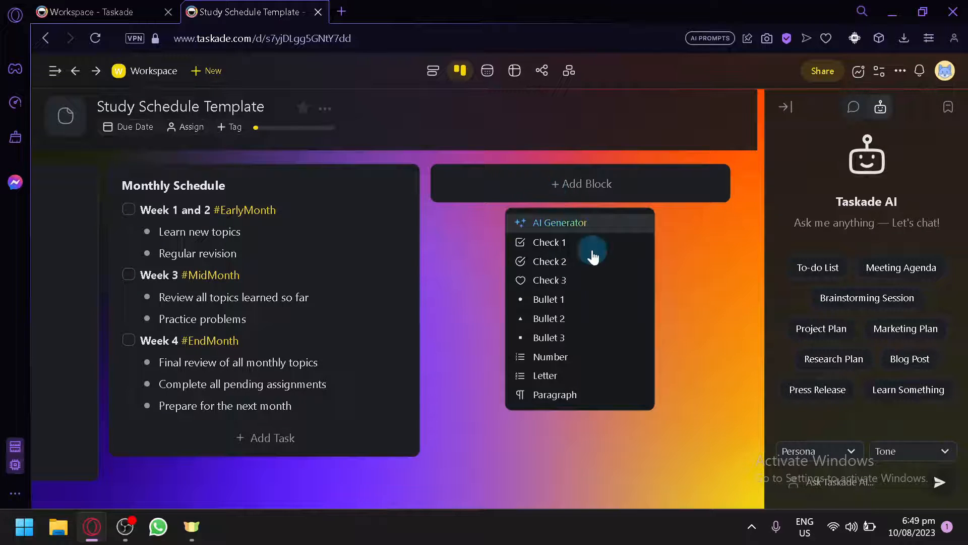
pyautogui.click(577, 243)
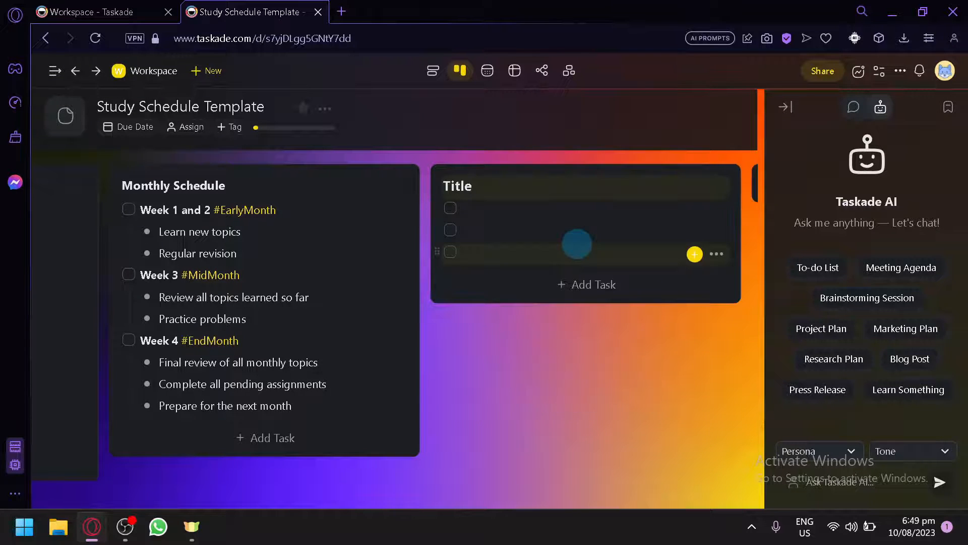
pyautogui.press('BackSpace')
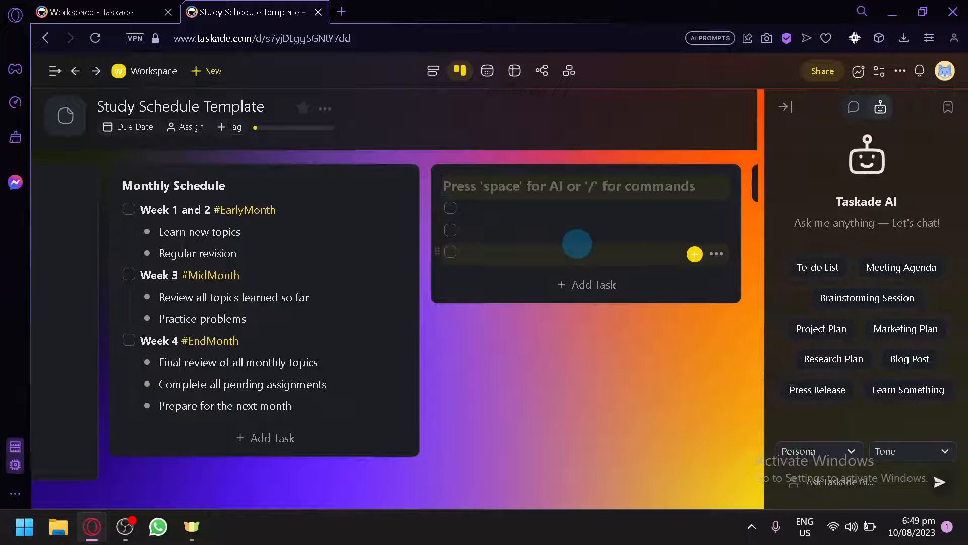
pyautogui.write('Subject to be reviewed')
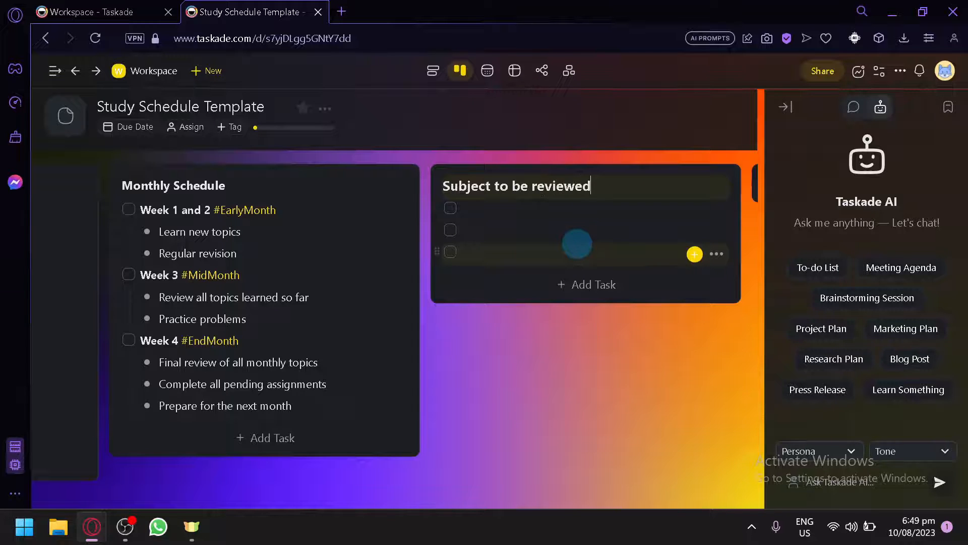
# Enter Math and English as the first two tasks under Subject to be reviewed and mark Math as complete
pyautogui.click(538, 213)
pyautogui.write('Math')
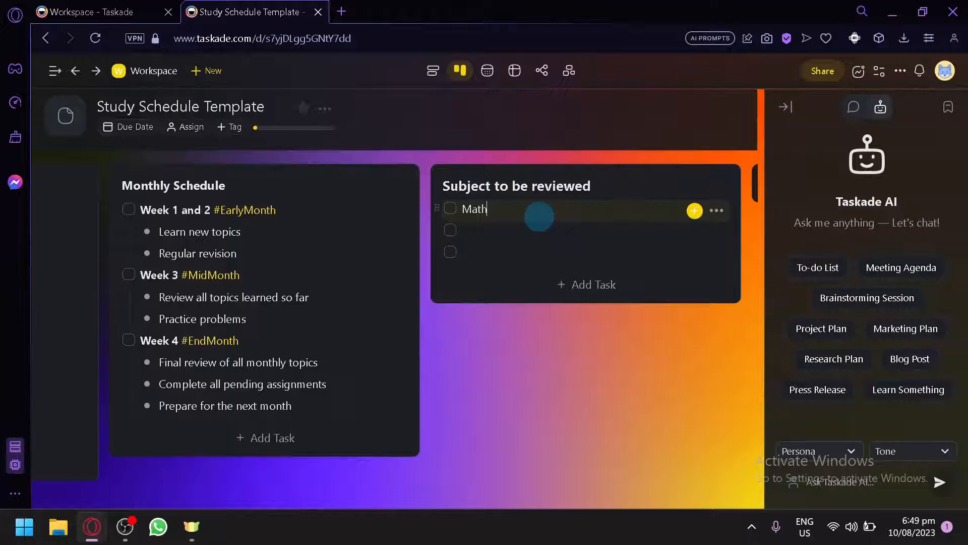
pyautogui.click(545, 223)
pyautogui.write('English')
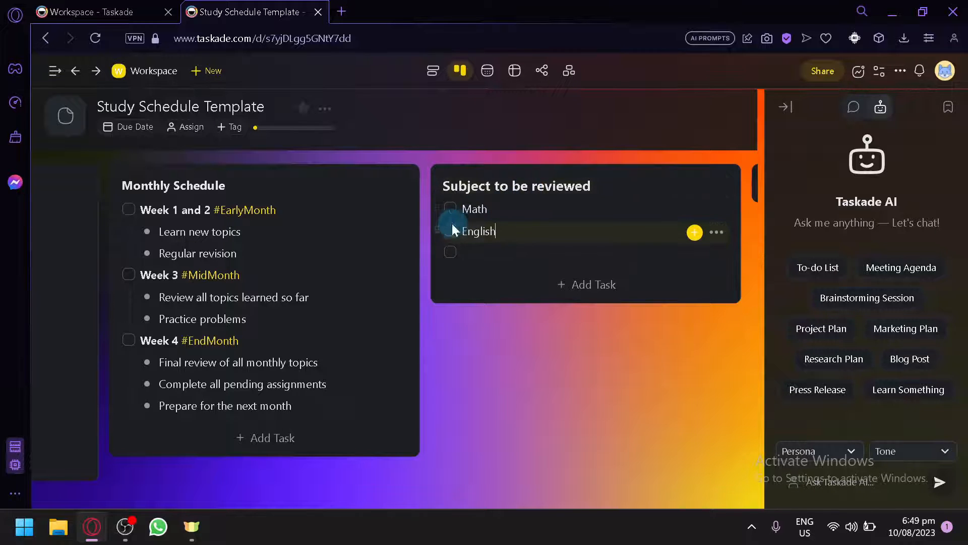
pyautogui.click(451, 208)
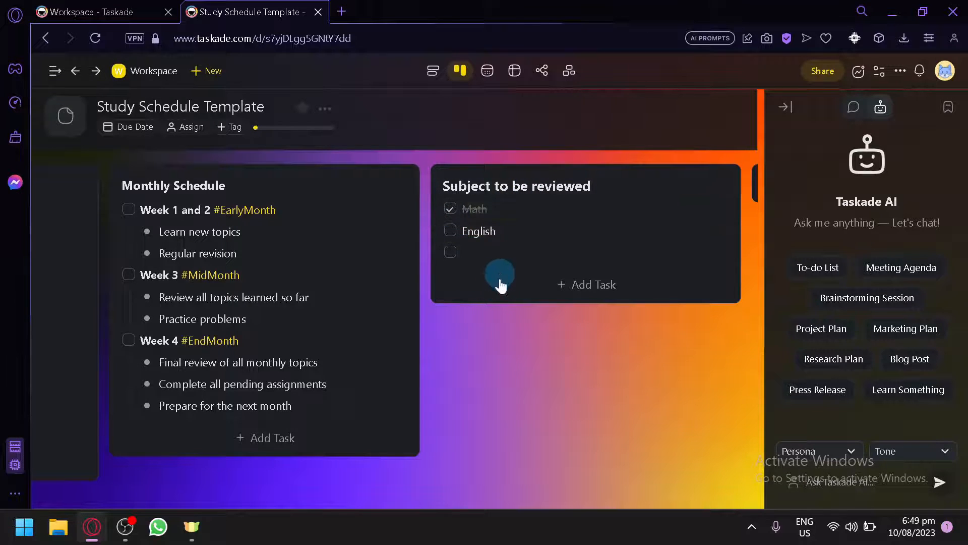
# Add another Check 1 block after Subject to be reviewed and title it "Quiz this week"
pyautogui.moveTo(580, 363); pyautogui.dragTo(376, 395)
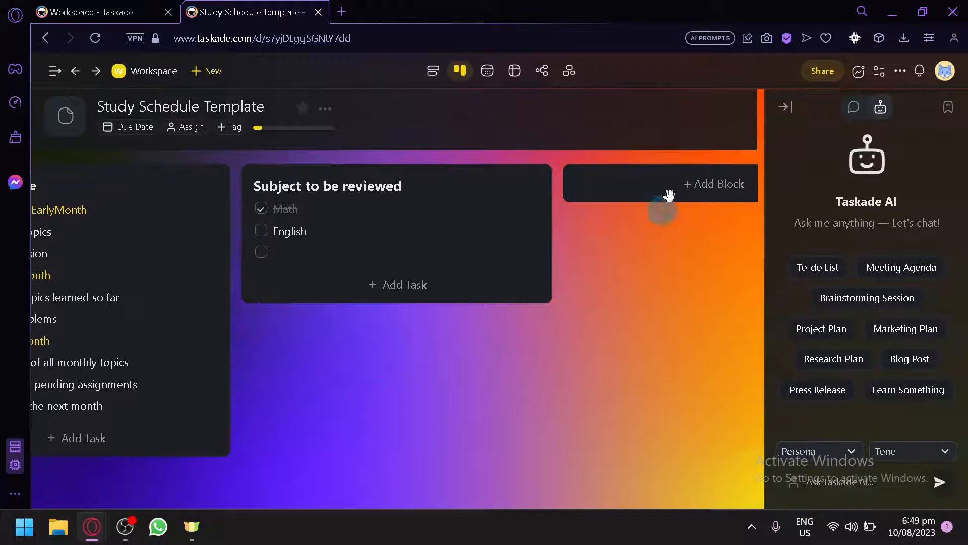
pyautogui.click(670, 195)
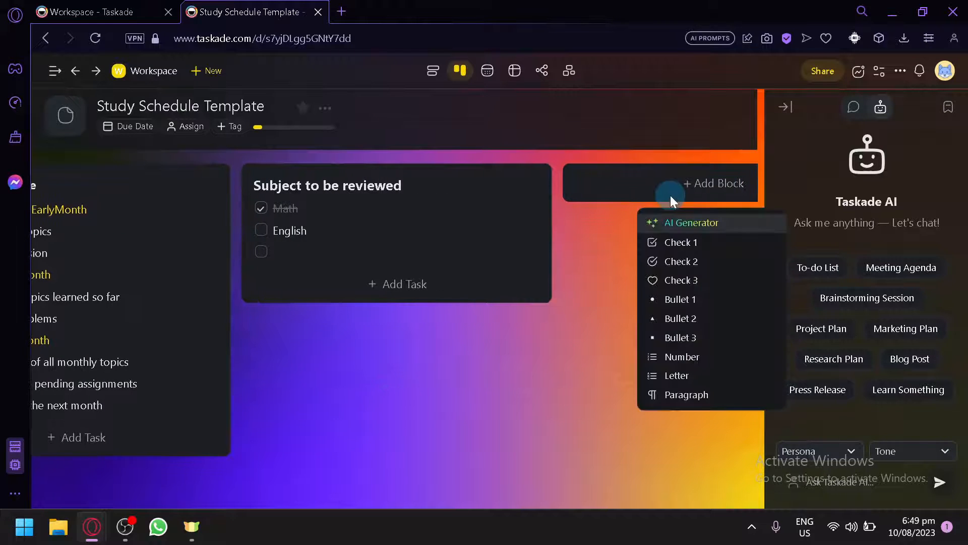
pyautogui.click(673, 243)
pyautogui.write('Quiz t')
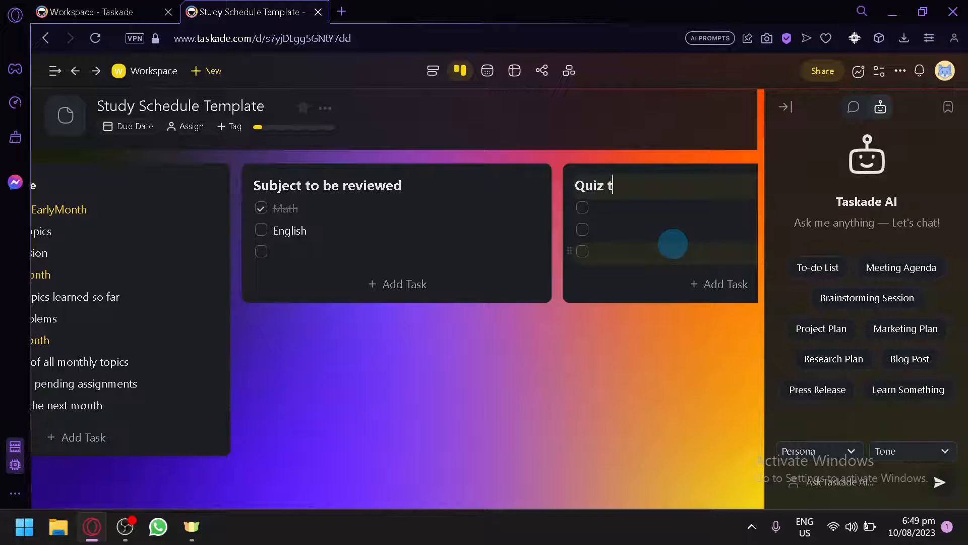
pyautogui.write('his week')
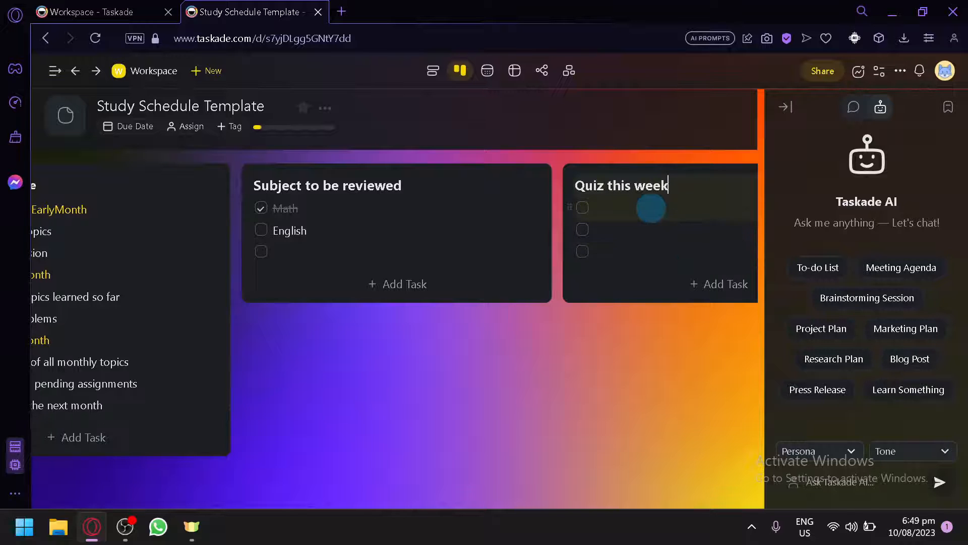
# Enter "Monday ( Math)" and "Math M 3:00-4:00" as the first two tasks under Quiz this week
pyautogui.click(650, 208)
pyautogui.write('Monday ( Math')
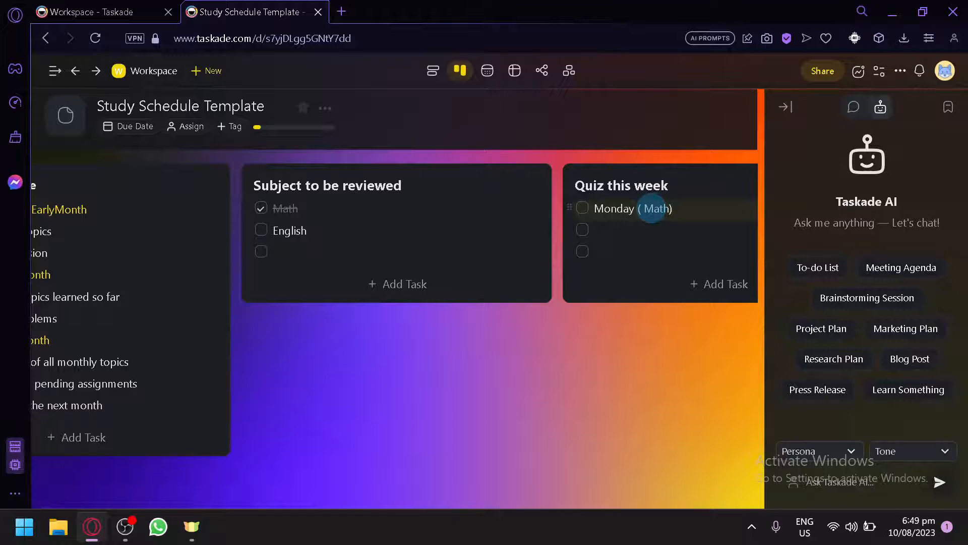
pyautogui.click(645, 230)
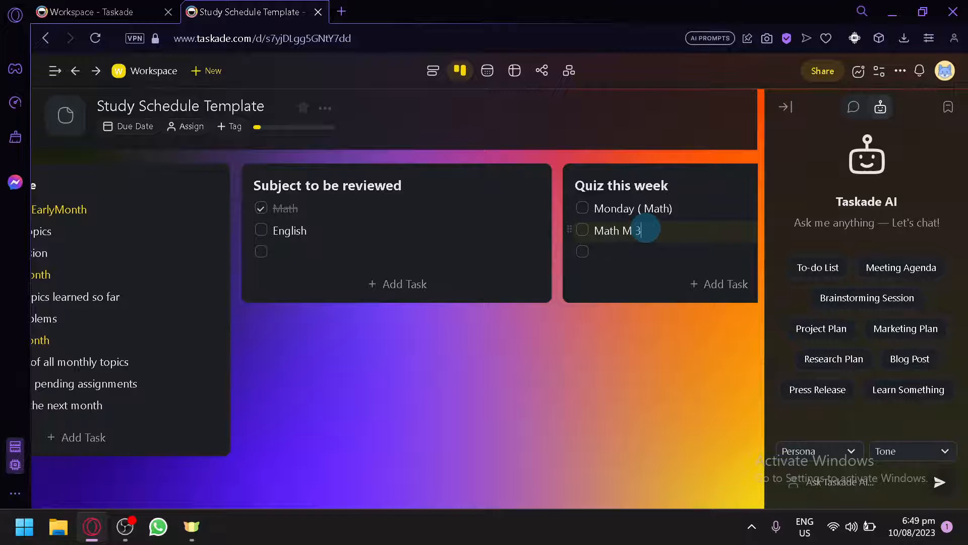
pyautogui.write(':00=')
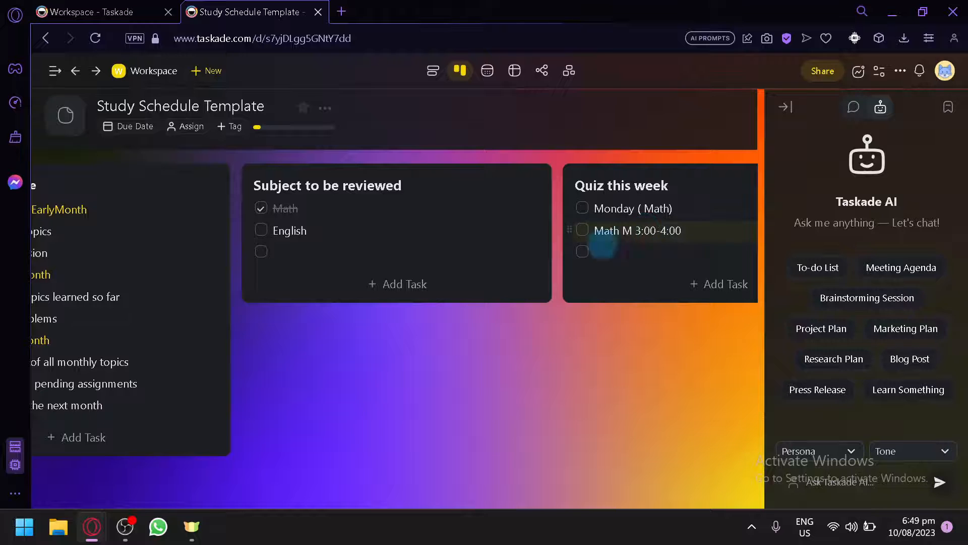
pyautogui.click(653, 357)
# Hide the Taskade AI chat and look over the board's columns back to Daily Routine
pyautogui.click(785, 106)
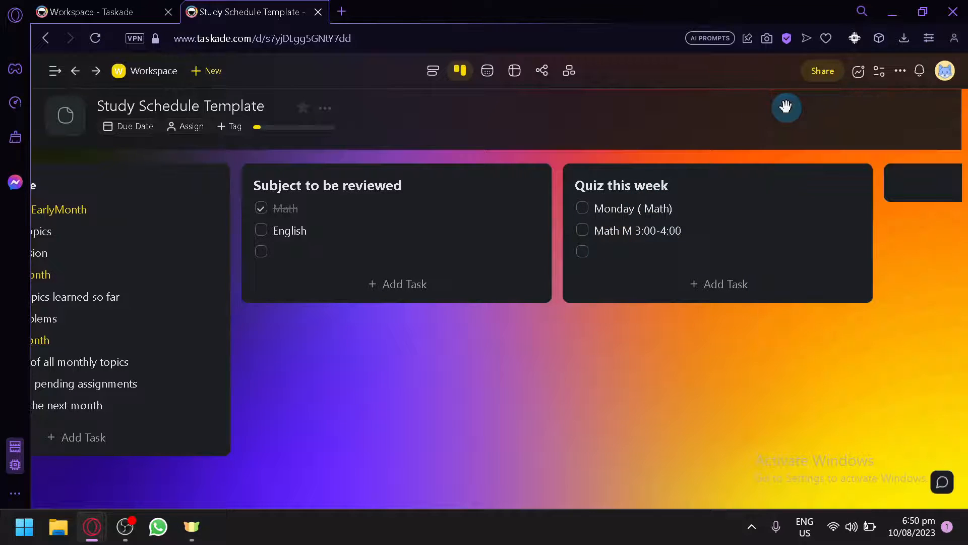
pyautogui.moveTo(573, 388); pyautogui.dragTo(610, 381)
pyautogui.moveTo(547, 380); pyautogui.dragTo(724, 335)
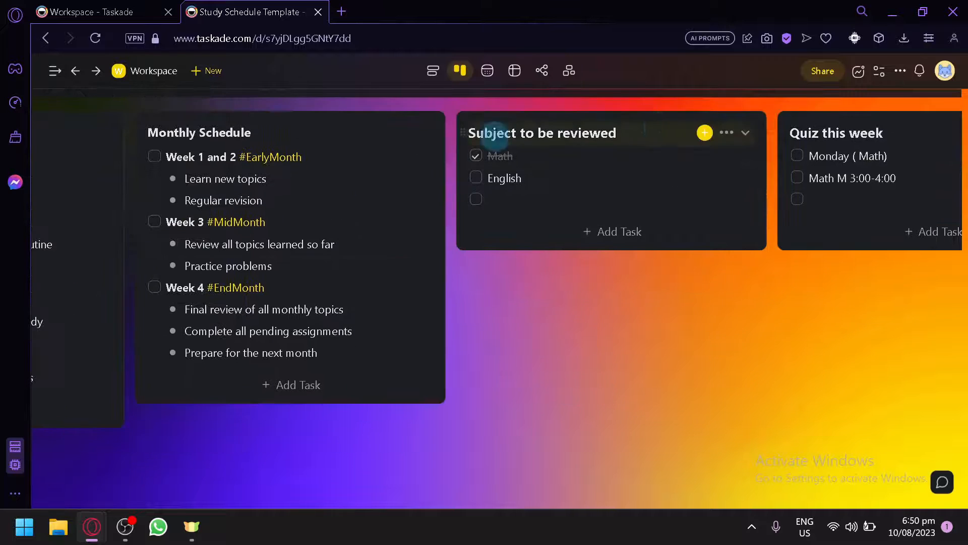
pyautogui.moveTo(563, 393); pyautogui.dragTo(824, 435)
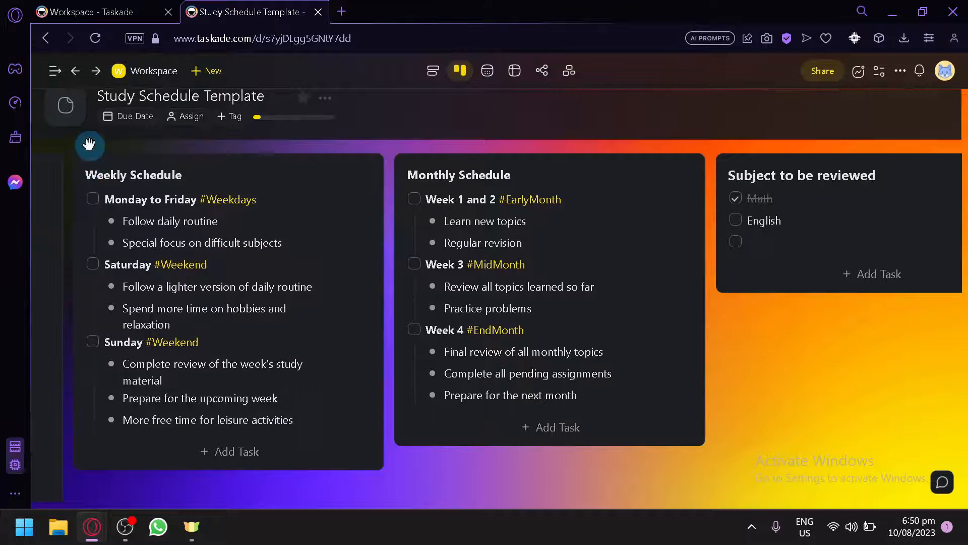
pyautogui.moveTo(88, 144); pyautogui.dragTo(391, 184)
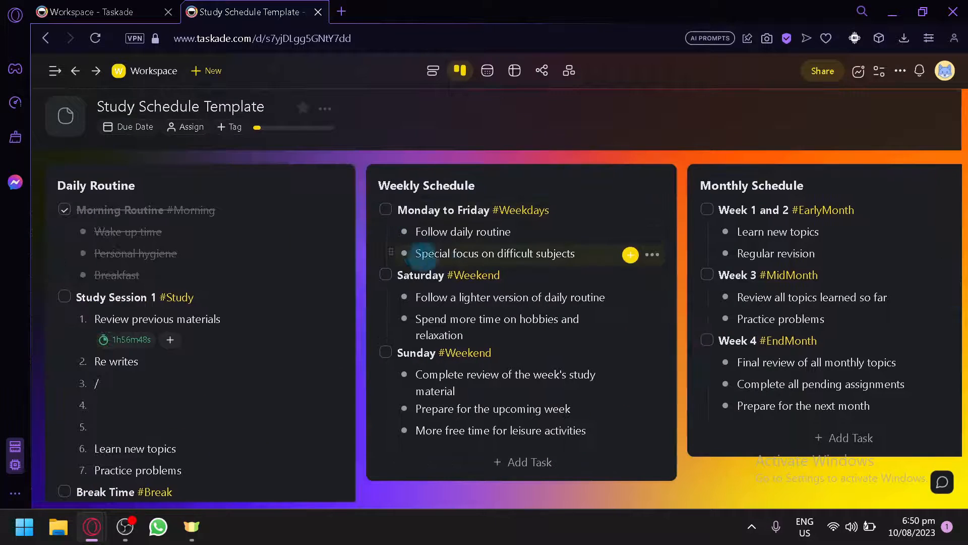
# Reload the workspace page, dismissing the notification request, and open Study Schedule Template from the project list
pyautogui.click(79, 7)
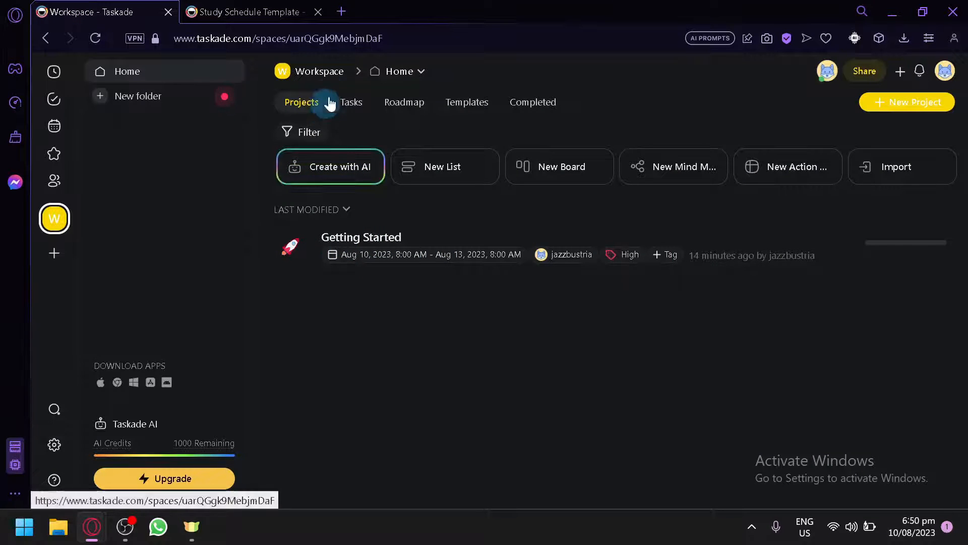
pyautogui.click(290, 6)
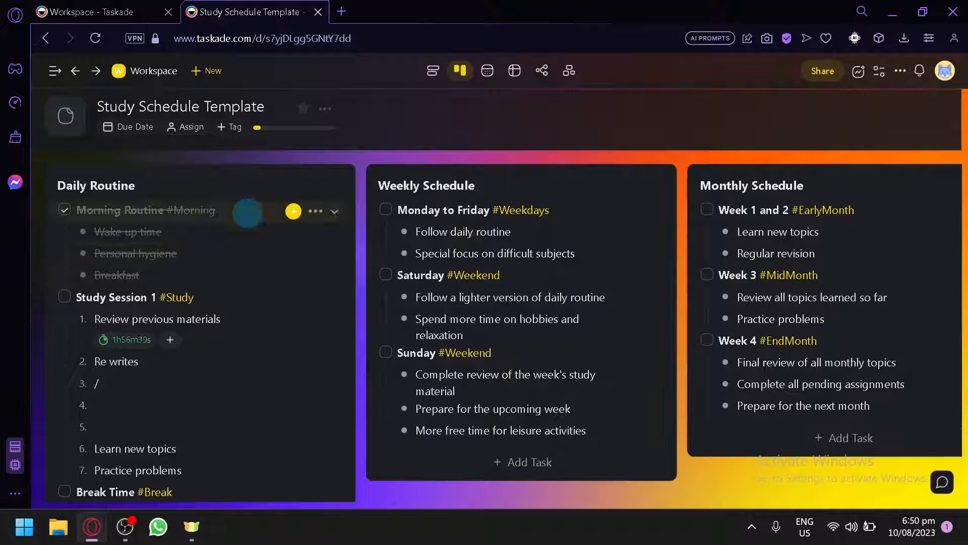
pyautogui.click(94, 14)
pyautogui.click(98, 37)
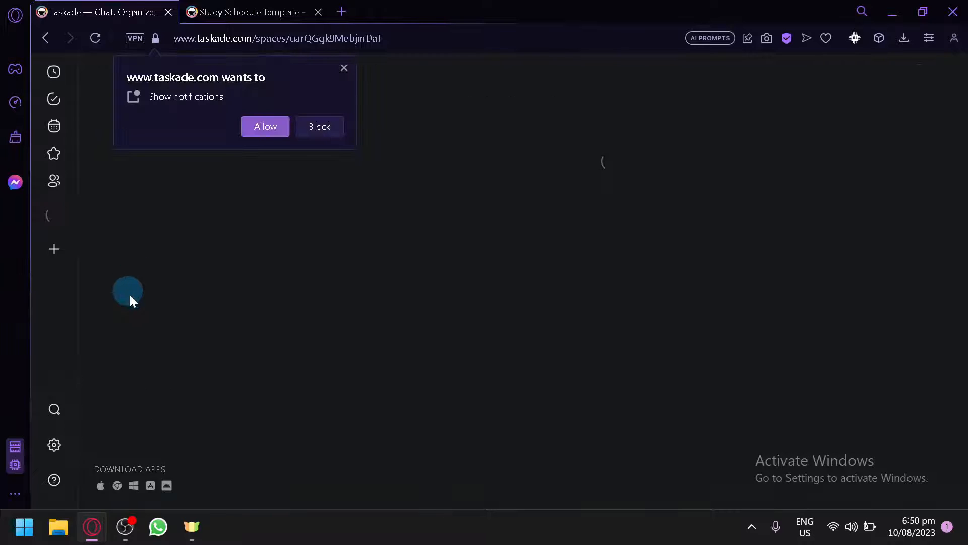
pyautogui.click(343, 68)
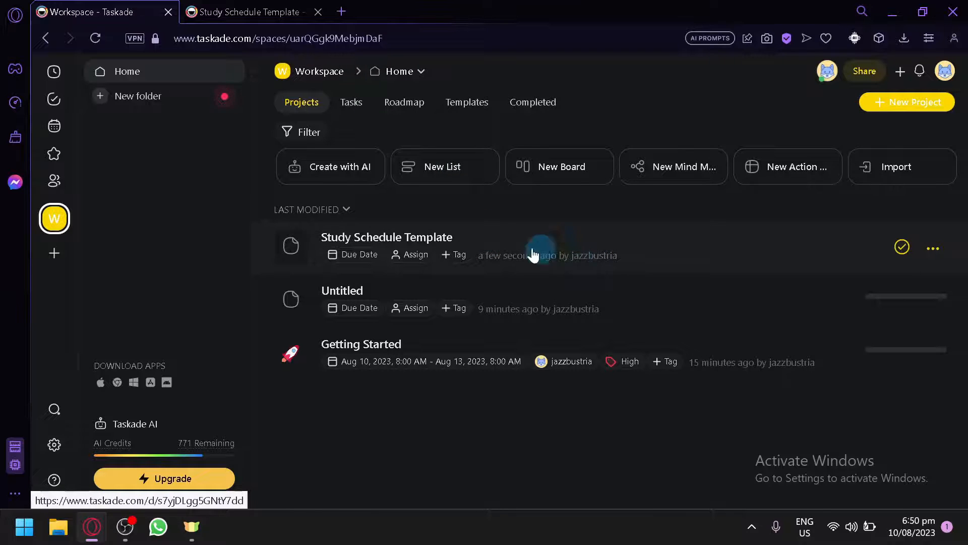
pyautogui.click(487, 243)
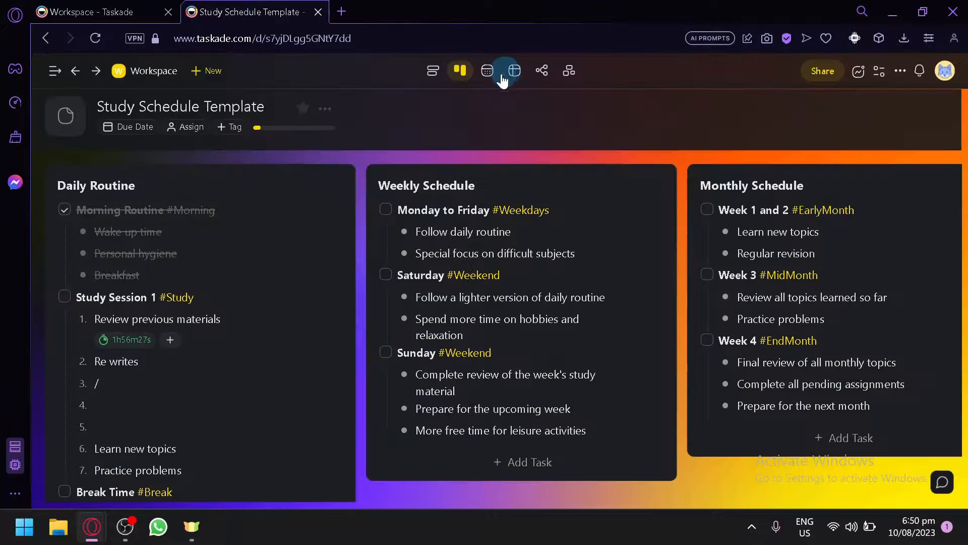
# Return to the workspace page and look over its Tasks, Roadmap and Templates sections
pyautogui.click(148, 17)
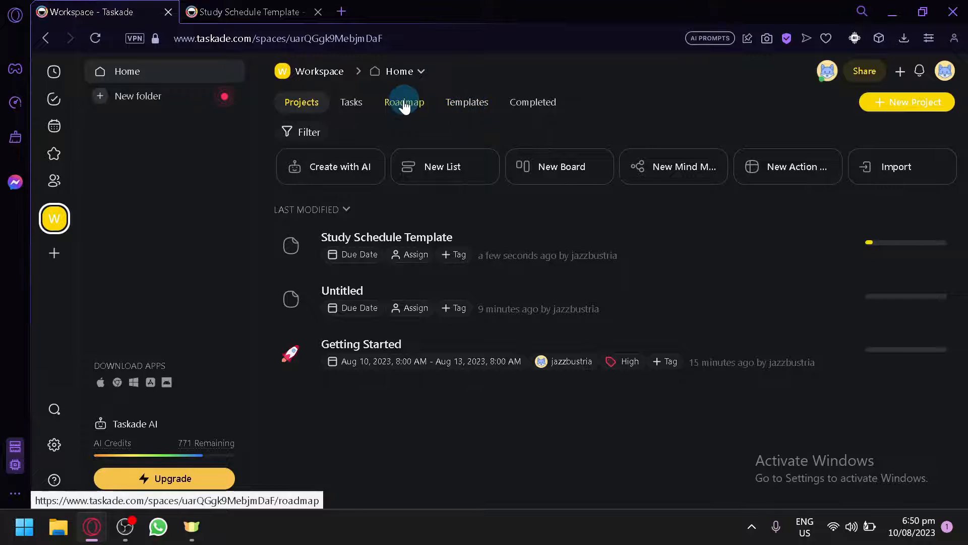
pyautogui.click(359, 112)
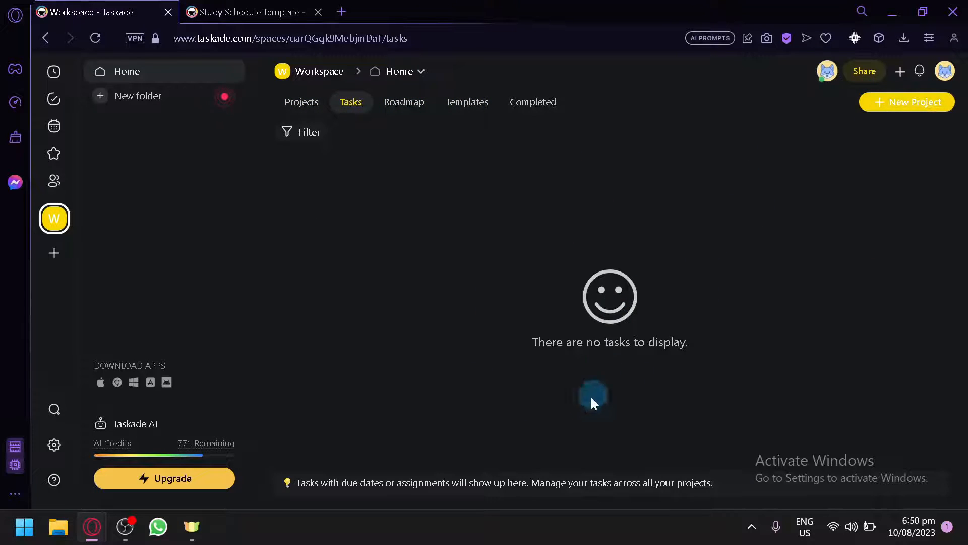
pyautogui.click(406, 105)
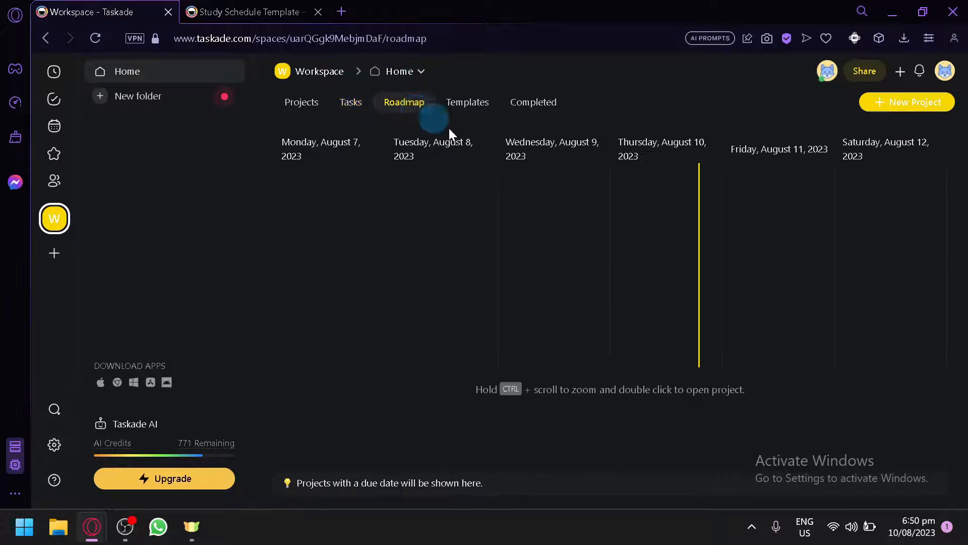
pyautogui.click(466, 102)
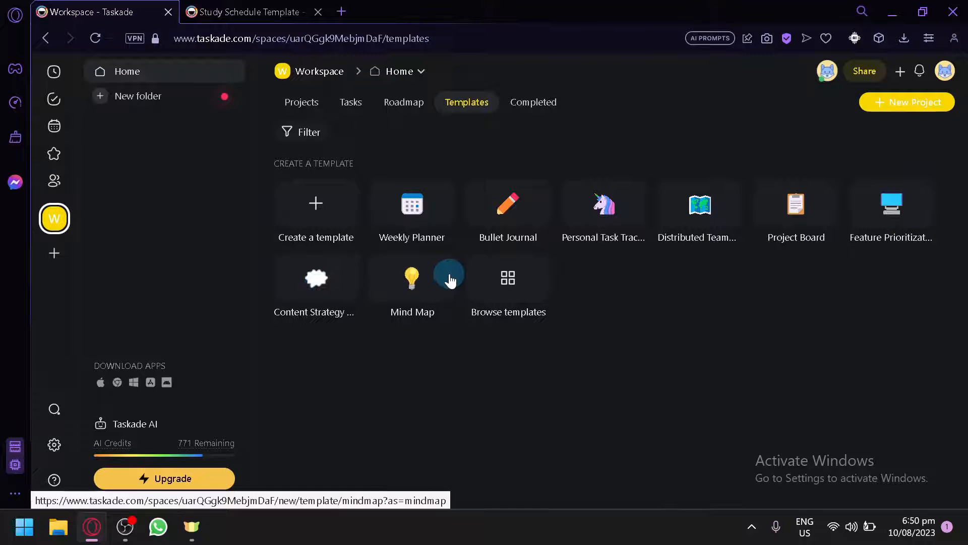
# Browse the categories of the full Taskade template gallery and close the gallery page
pyautogui.click(494, 283)
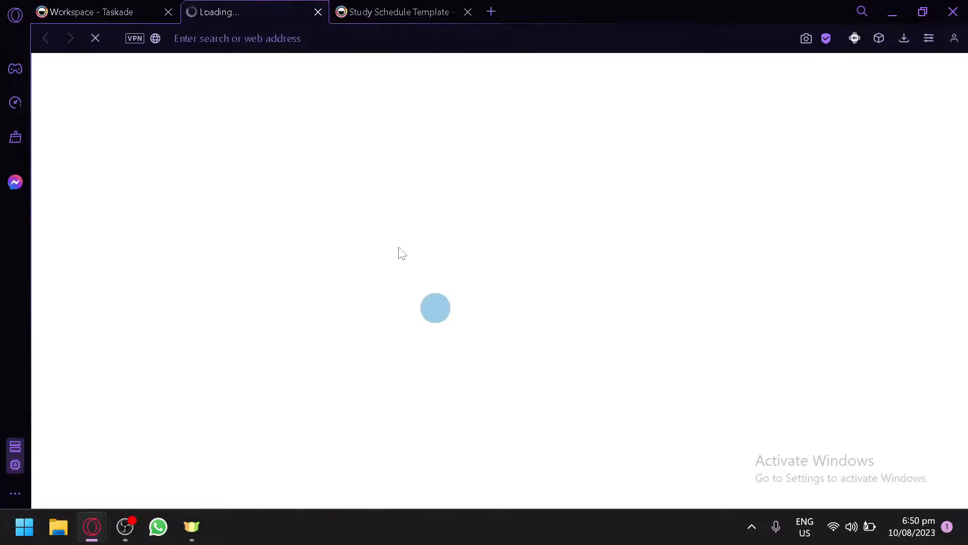
pyautogui.scroll(-8, 453, 256)
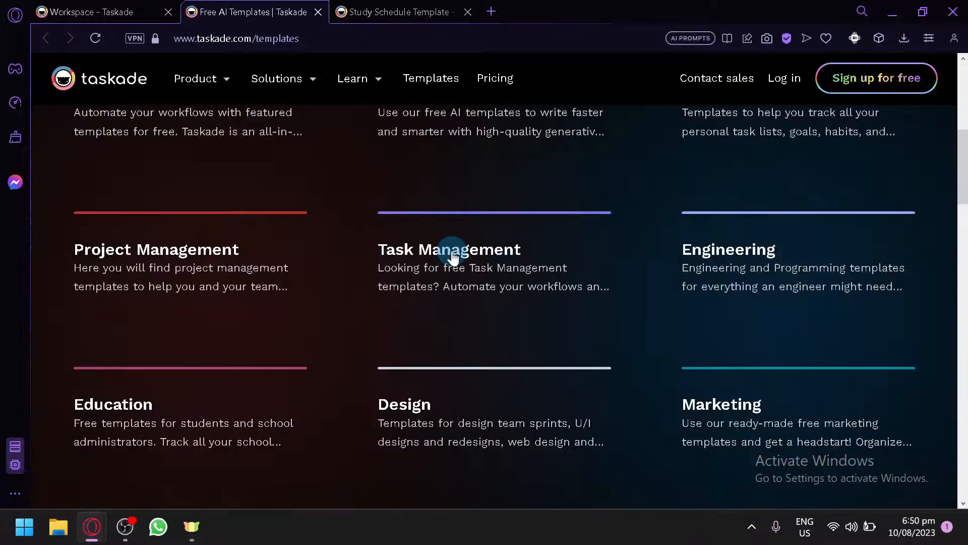
pyautogui.scroll(-5, 448, 275)
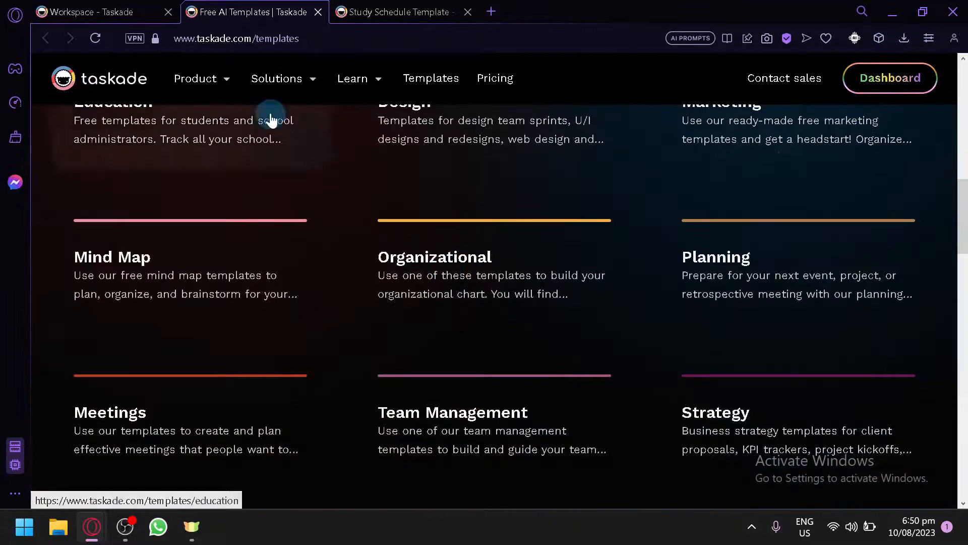
pyautogui.scroll(-10, 319, 14)
pyautogui.click(318, 12)
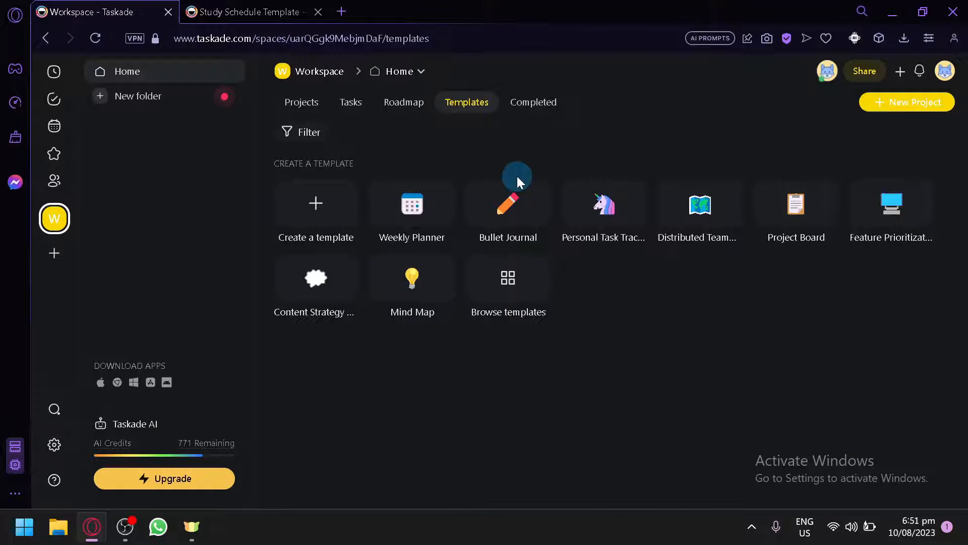
# Check the workspace's completed projects and return to the list of current projects
pyautogui.click(539, 103)
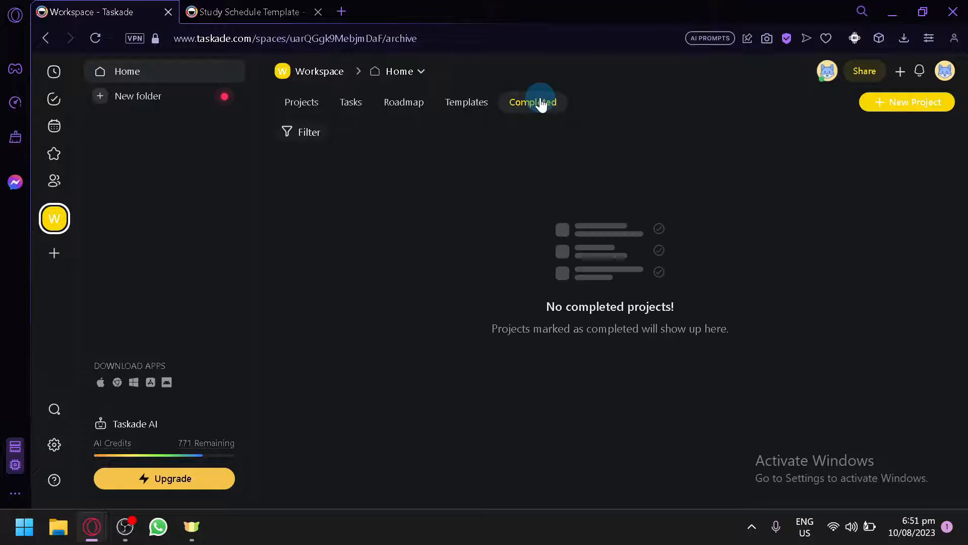
pyautogui.click(301, 102)
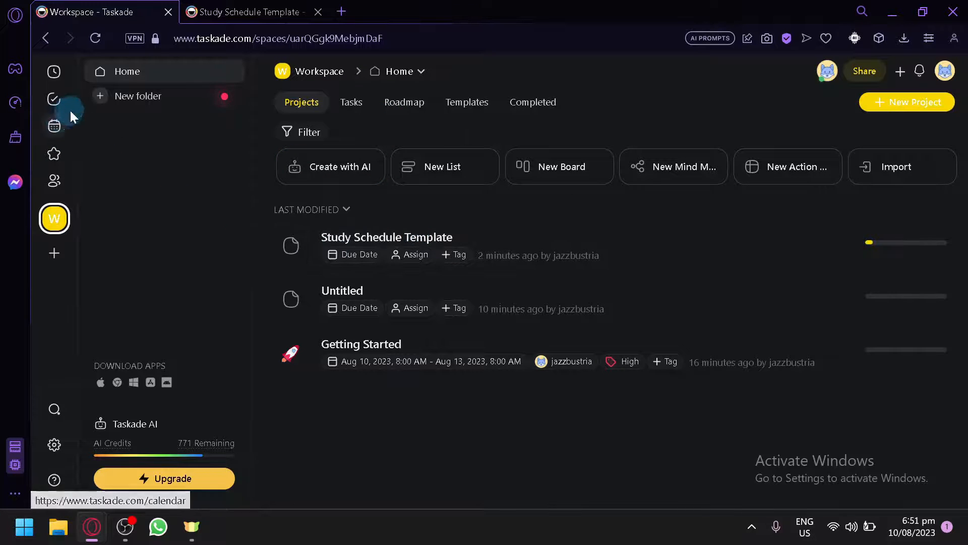
# Go back to the Study Schedule Template project and show it in the calendar view
pyautogui.click(280, 7)
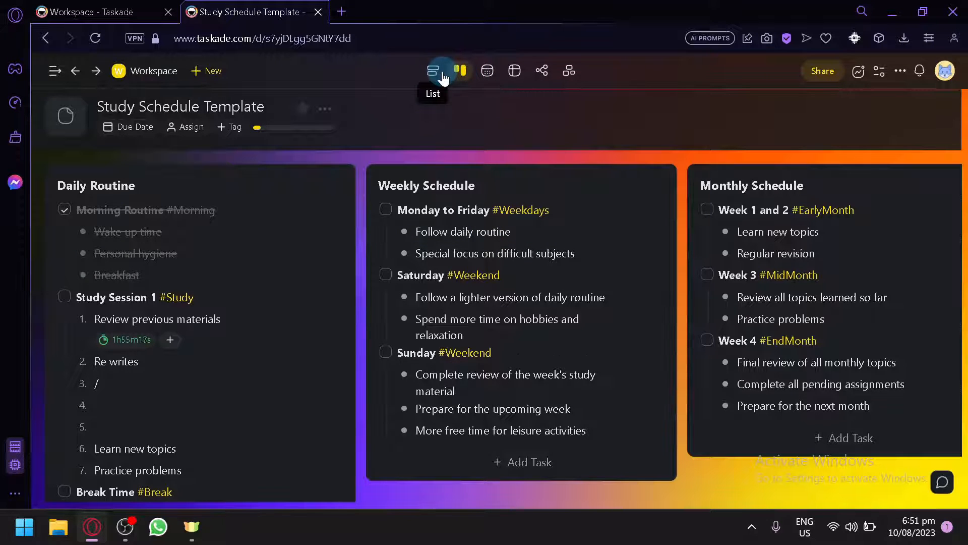
pyautogui.click(486, 71)
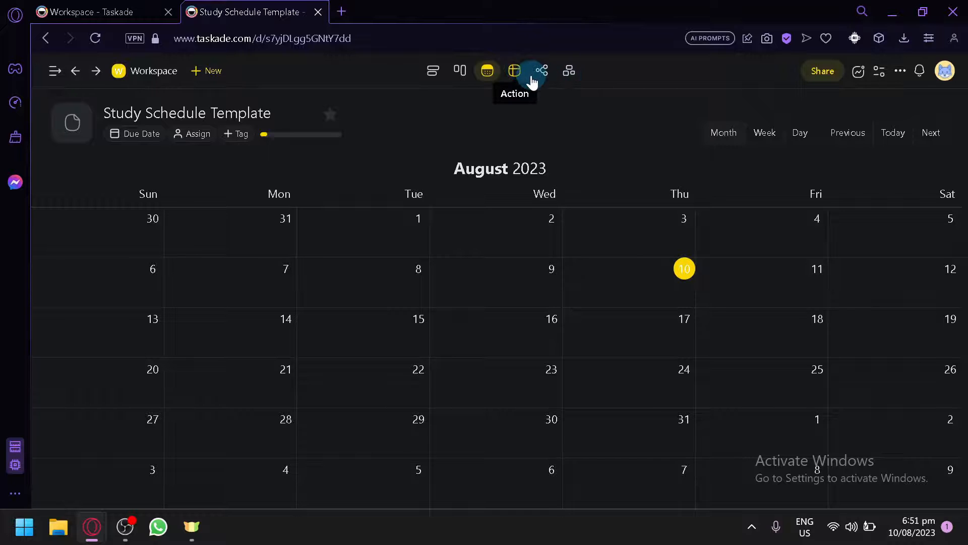
# Show the project in the action view and rename the Daily Routine block to "Project 1"
pyautogui.click(517, 75)
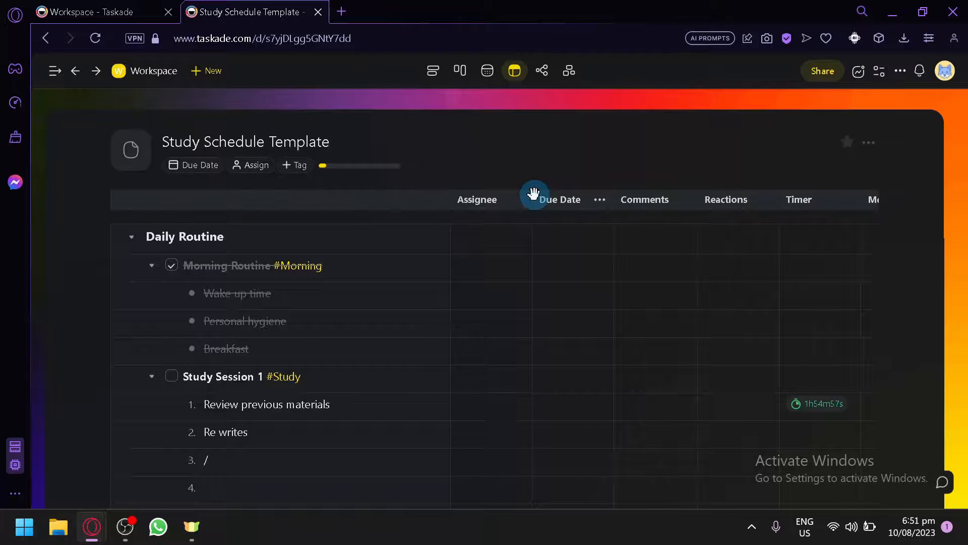
pyautogui.moveTo(227, 242); pyautogui.dragTo(144, 255)
pyautogui.write('Project 1')
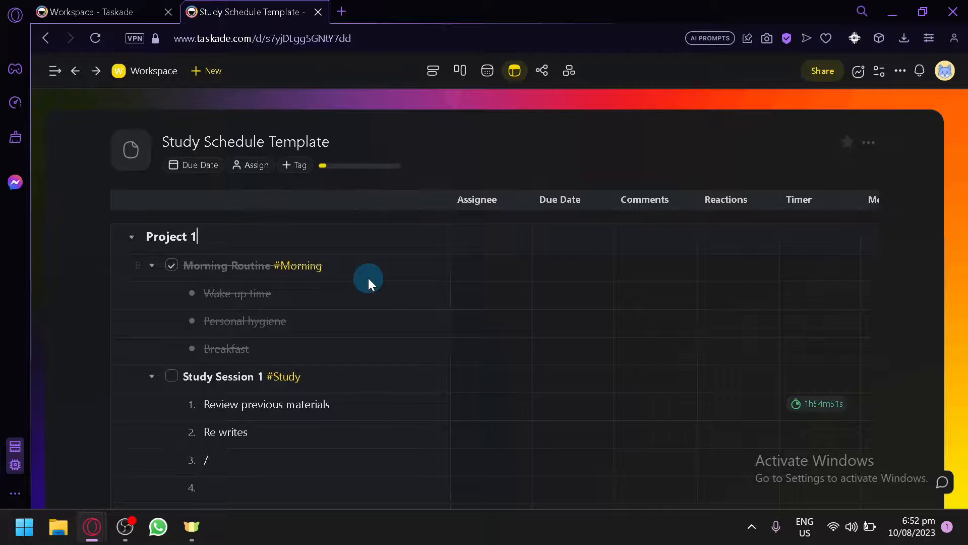
pyautogui.click(368, 277)
pyautogui.click(320, 291)
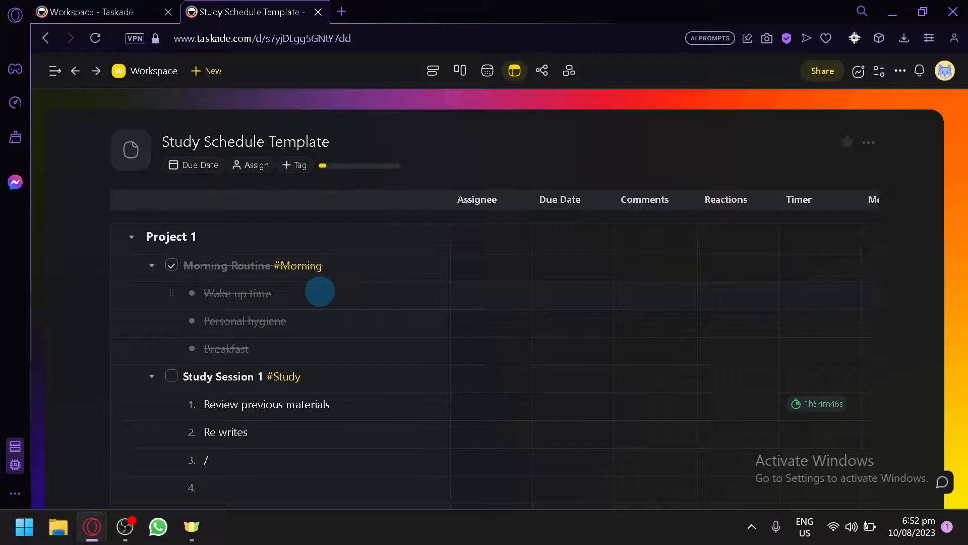
# Look over the Assignee, Reactions, Timer and Media columns of the task table, checking the reaction picker for Project 1
pyautogui.click(467, 275)
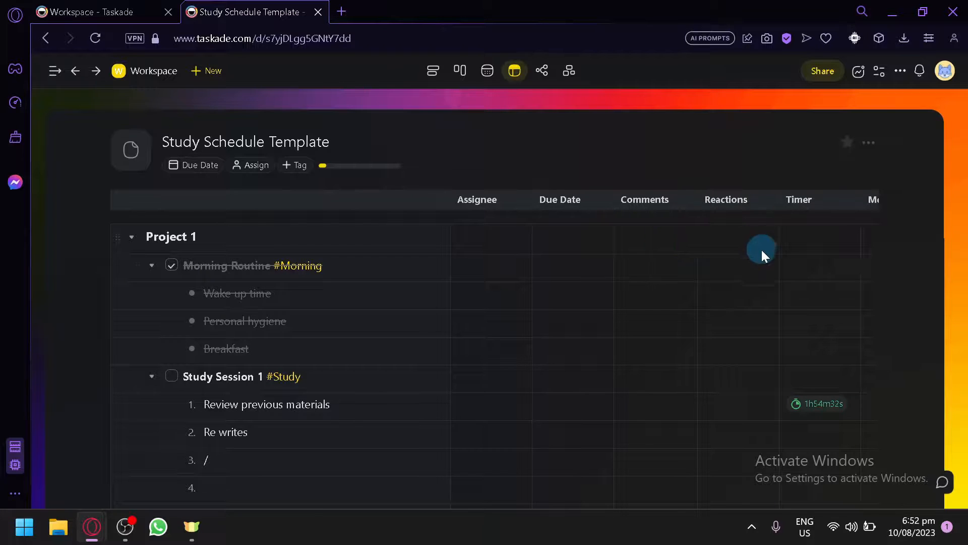
pyautogui.click(714, 236)
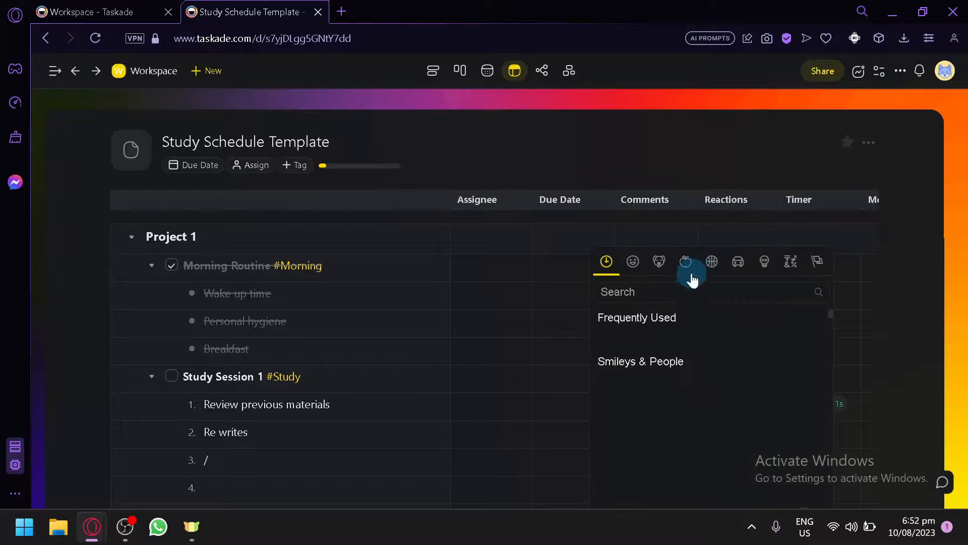
pyautogui.click(739, 228)
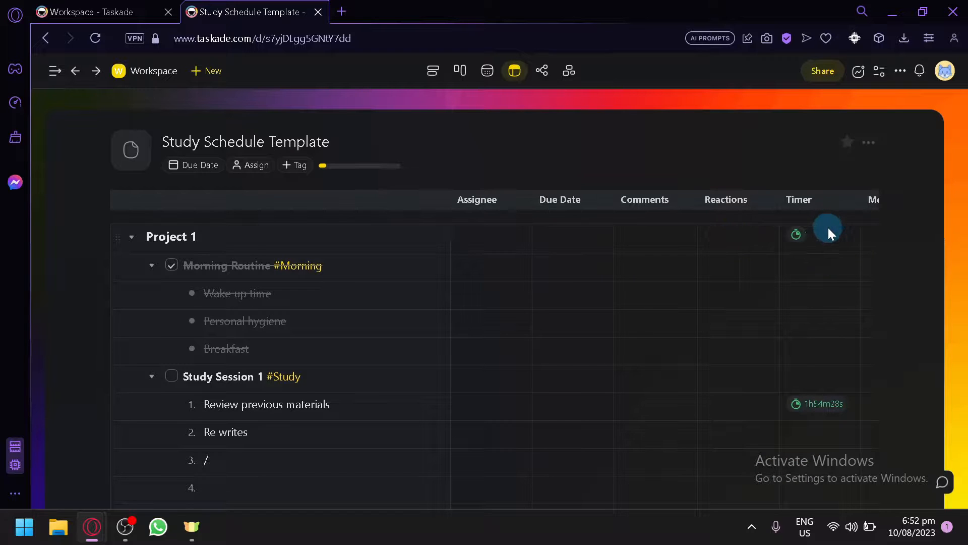
pyautogui.hscroll(2, 830, 221)
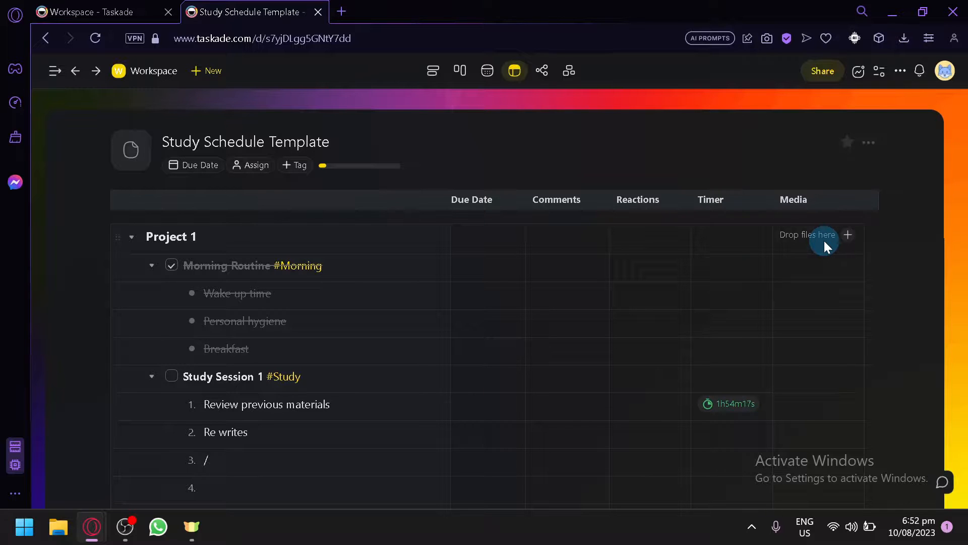
pyautogui.scroll(-4, 726, 406)
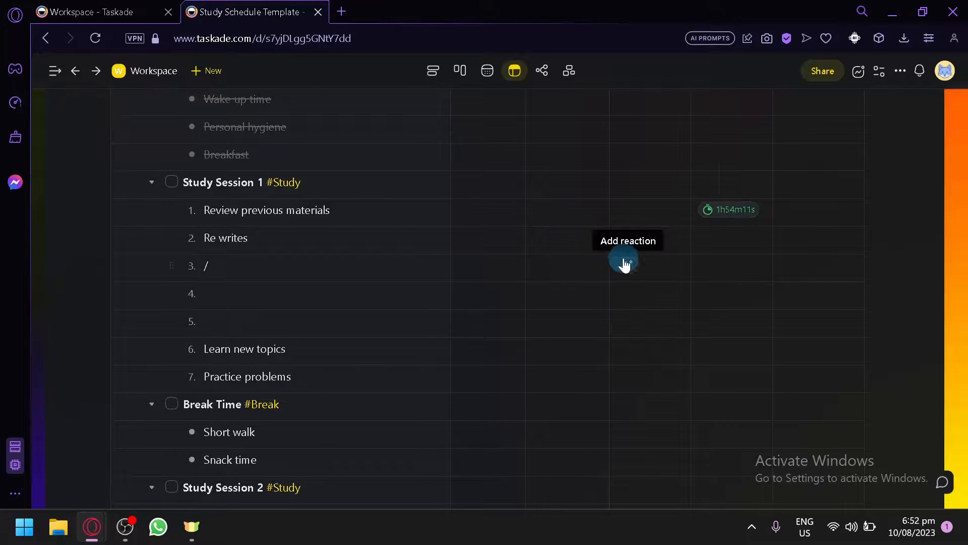
# Show the project as a mind map and examine its branches with the whole structure zoomed out
pyautogui.click(544, 72)
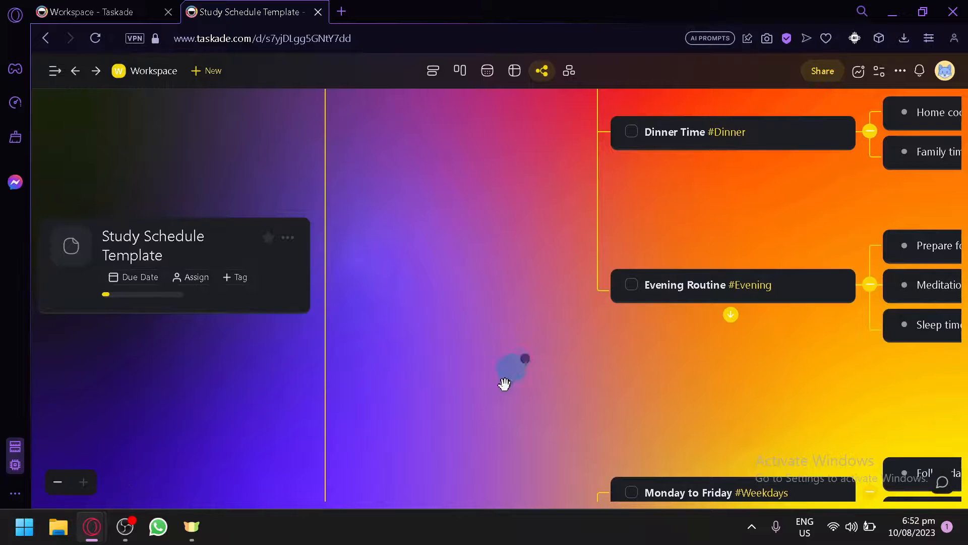
pyautogui.moveTo(501, 380); pyautogui.dragTo(463, 404)
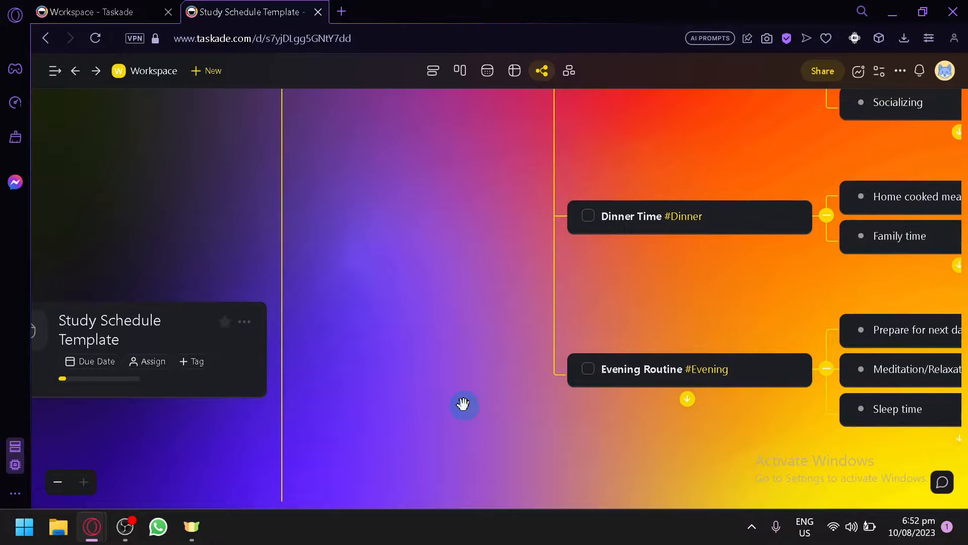
pyautogui.click(57, 481)
pyautogui.click(58, 481)
pyautogui.moveTo(735, 259); pyautogui.dragTo(645, 98)
pyautogui.moveTo(666, 350); pyautogui.dragTo(711, 171)
pyautogui.moveTo(719, 230); pyautogui.dragTo(681, 418)
pyautogui.moveTo(715, 147)
pyautogui.mouseDown()
pyautogui.moveTo(713, 383)
pyautogui.moveTo(733, 253)
pyautogui.mouseUp()
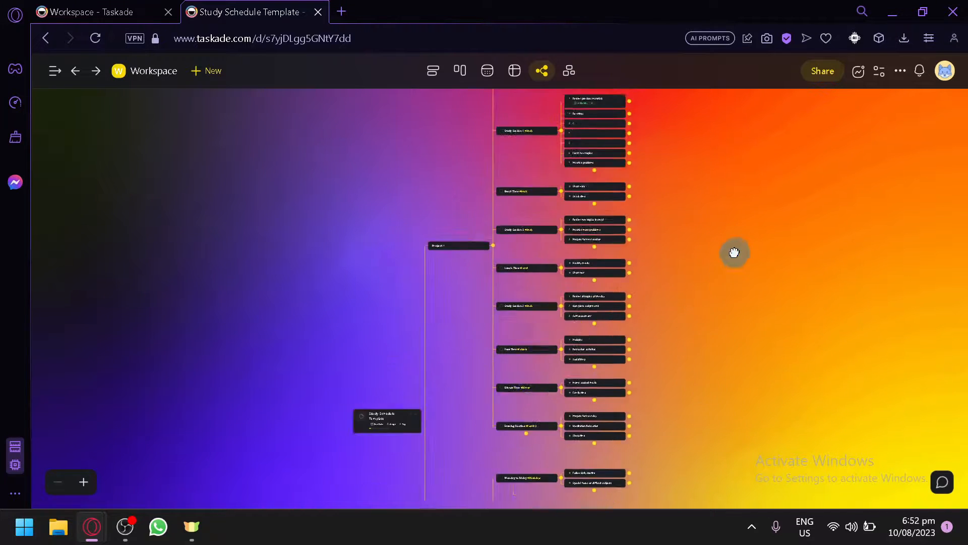
# Show the project as an organisation chart and look over the blocks under Project 1 and Weekly Schedule
pyautogui.click(571, 74)
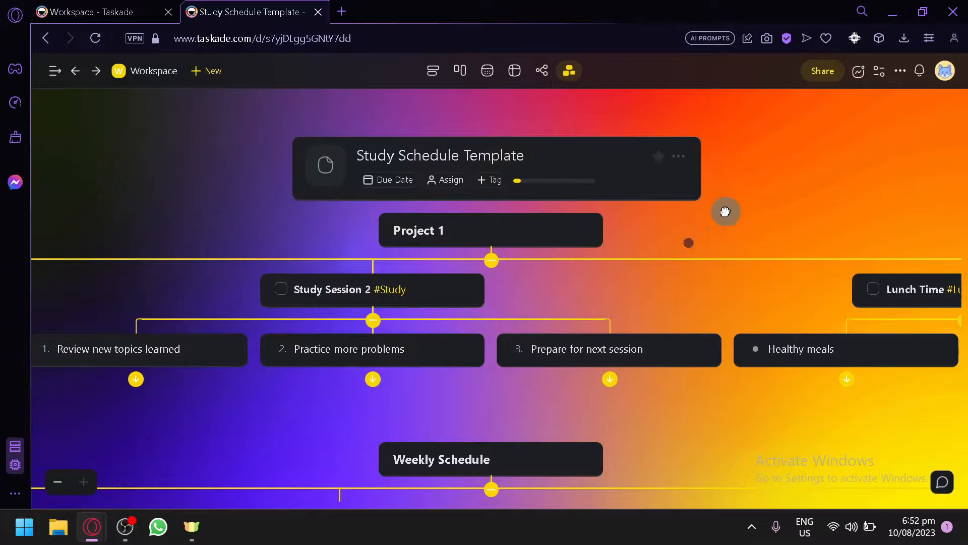
pyautogui.moveTo(724, 210); pyautogui.dragTo(893, 196)
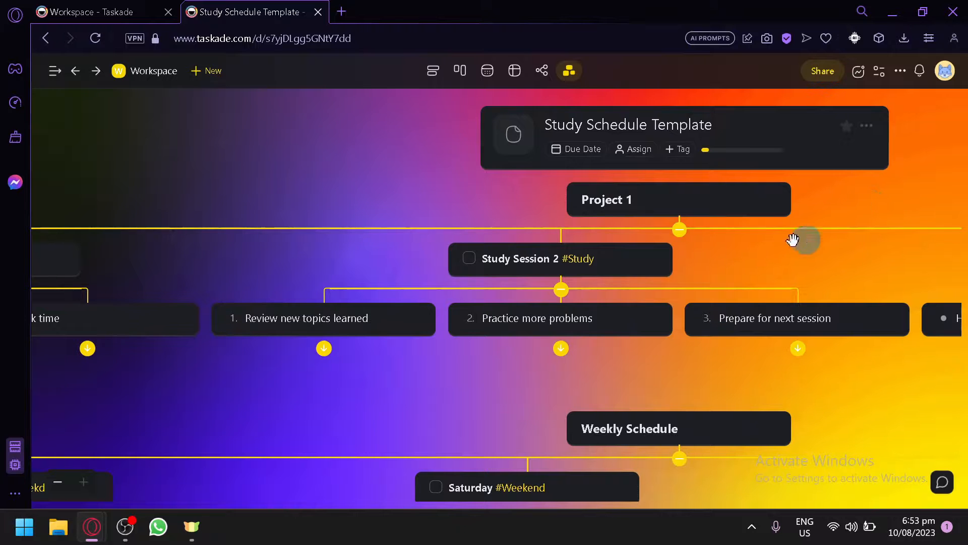
pyautogui.moveTo(275, 131); pyautogui.dragTo(162, 88)
# Check the My Tasks page and its filters, glancing back at the Study Schedule Template project
pyautogui.click(82, 3)
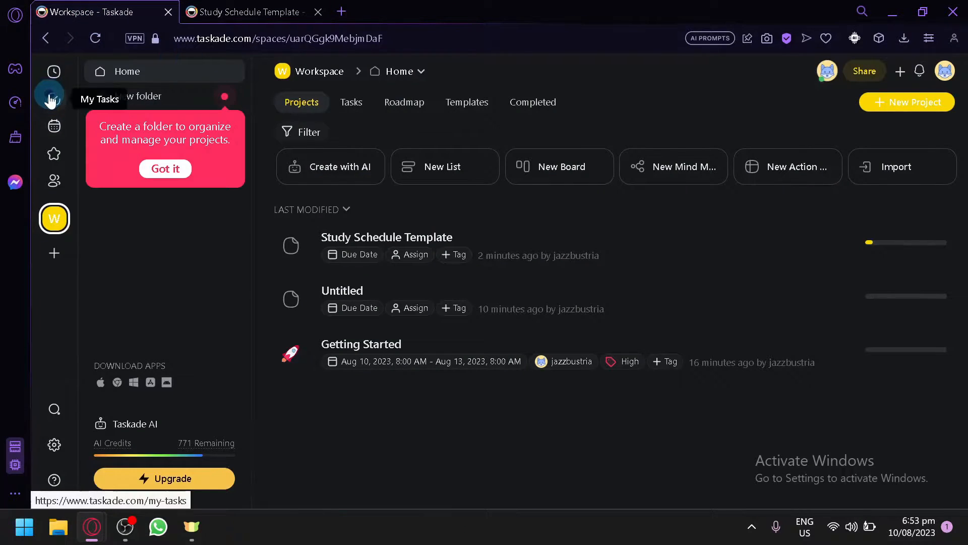
pyautogui.click(51, 99)
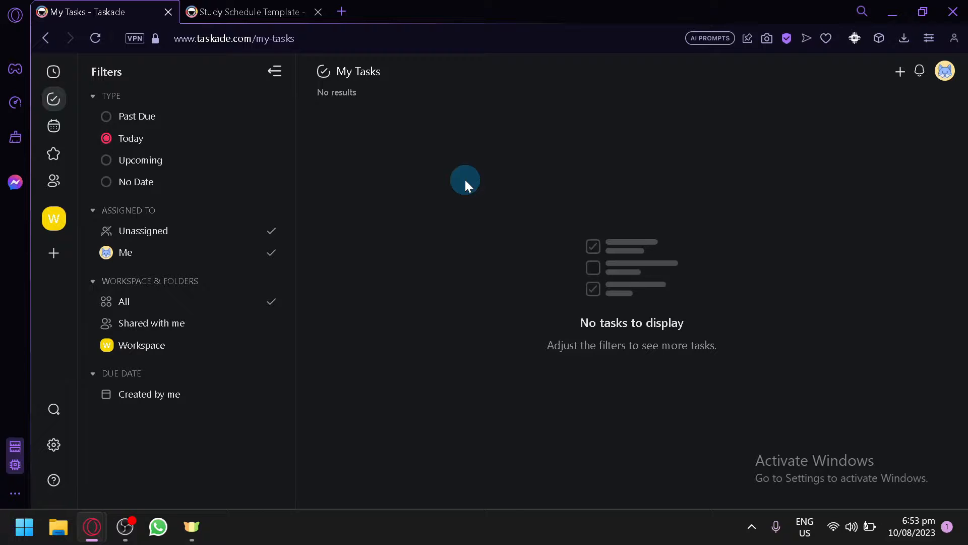
pyautogui.click(244, 11)
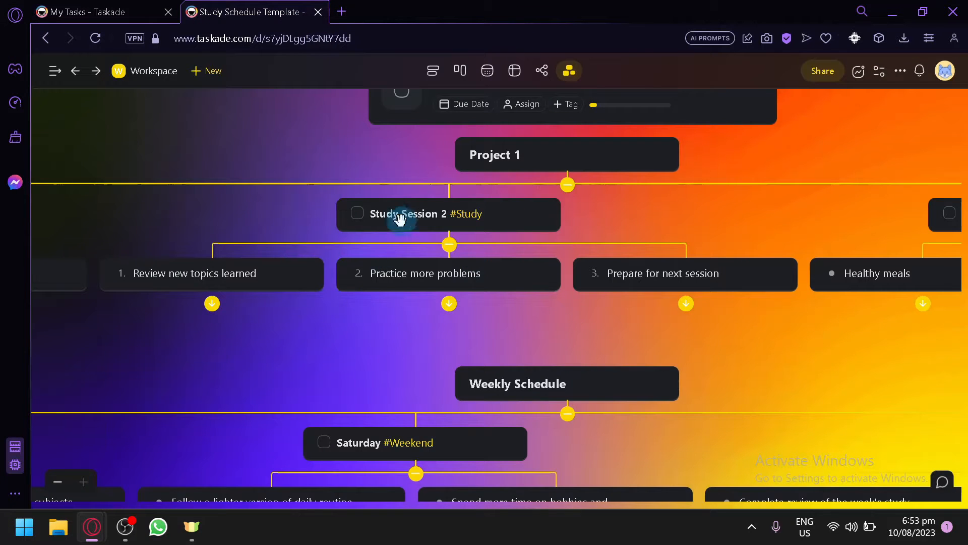
pyautogui.click(121, 12)
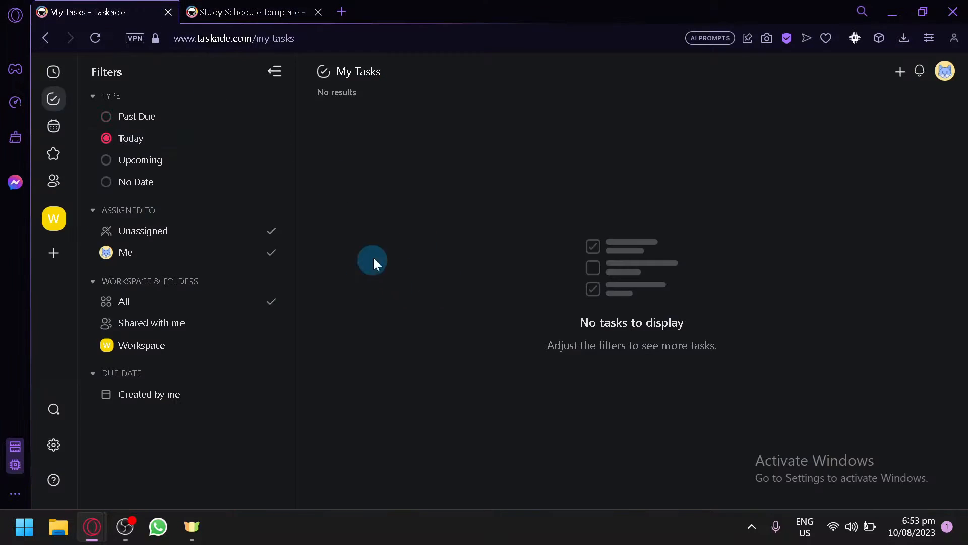
# Add a task "Laundry" on August 12, 2023 in the overall calendar, saving it to the Study Schedule Template project
pyautogui.click(52, 132)
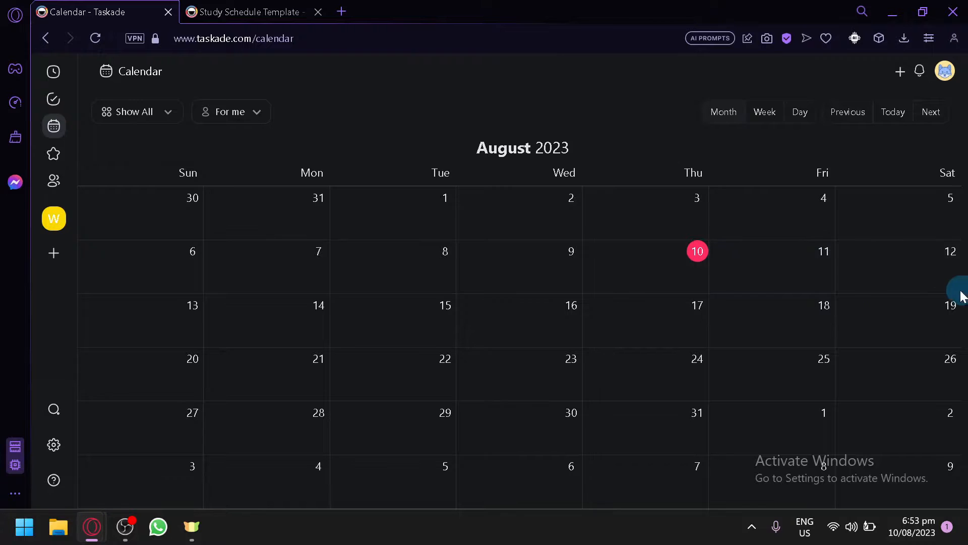
pyautogui.click(932, 261)
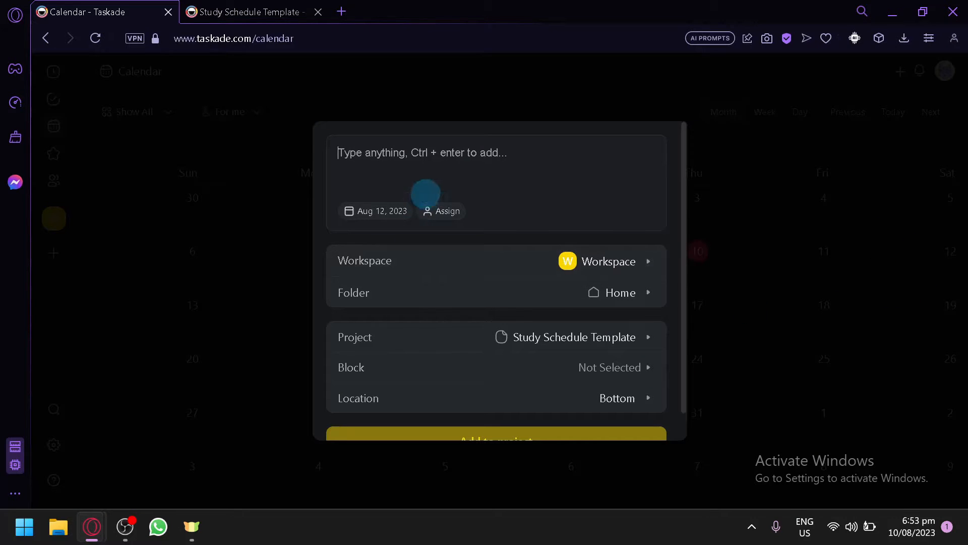
pyautogui.click(427, 158)
pyautogui.write('Laundry')
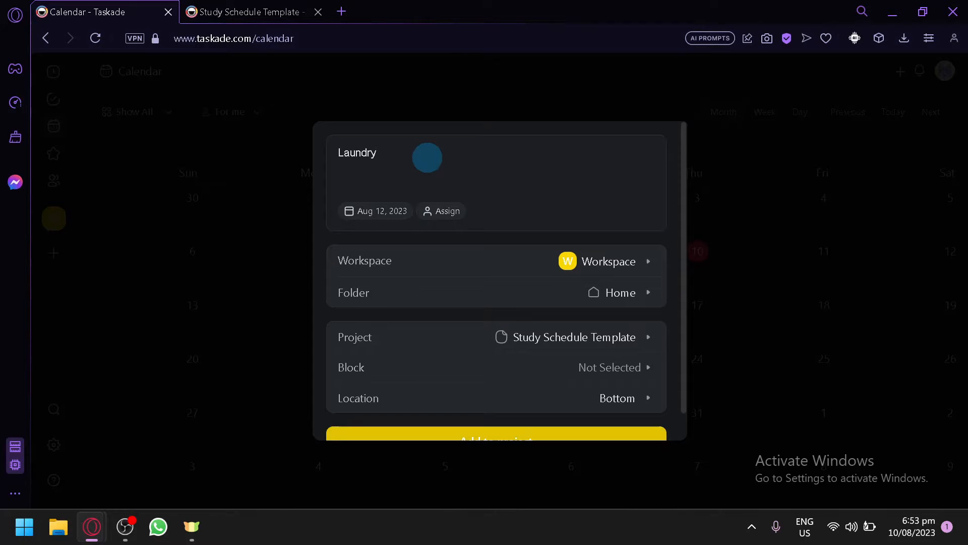
pyautogui.scroll(-1, 453, 227)
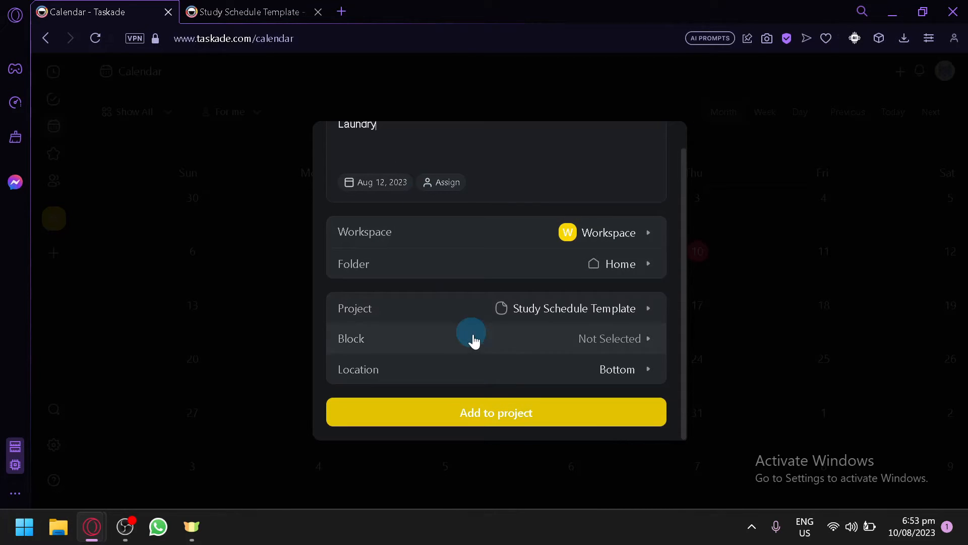
pyautogui.click(529, 414)
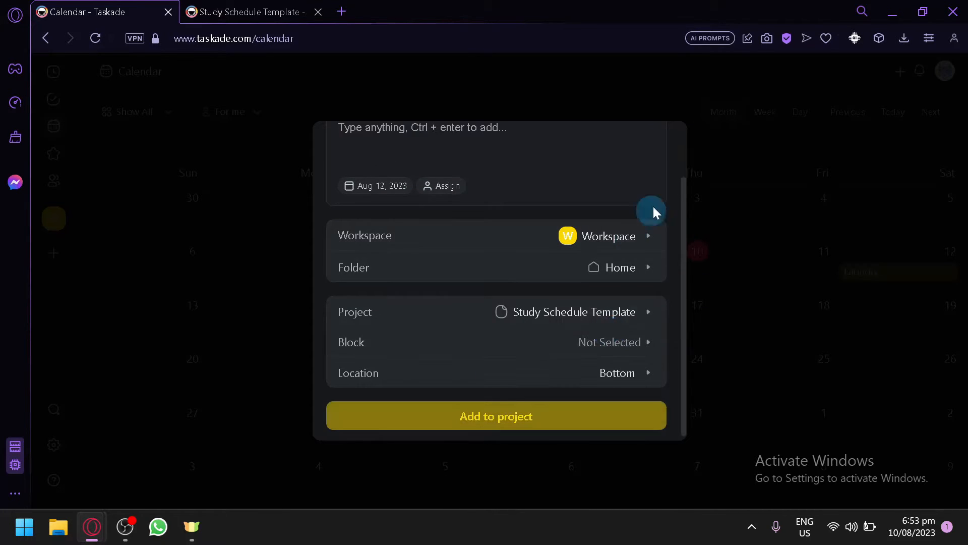
pyautogui.click(727, 252)
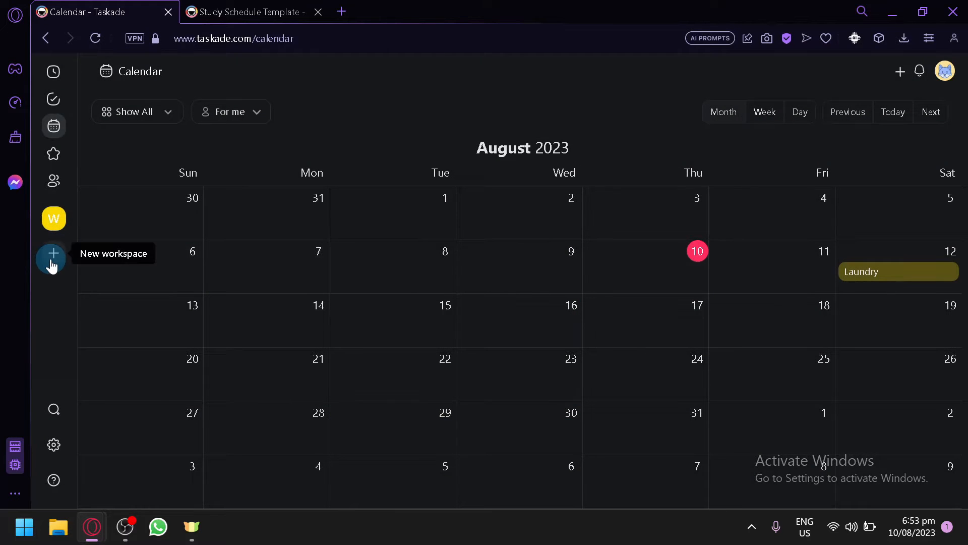
# Look at the recent projects and the My Tasks page, and return to the Study Schedule Template project
pyautogui.click(54, 77)
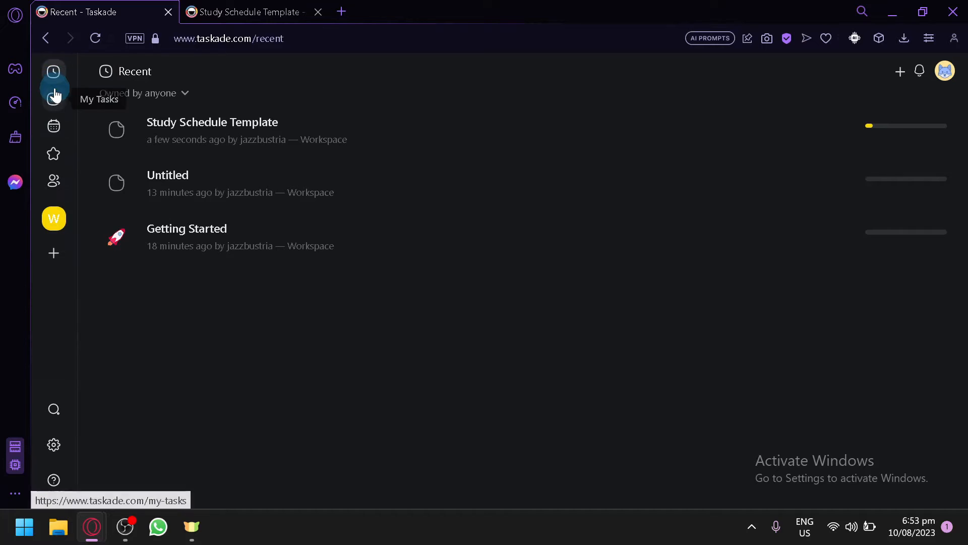
pyautogui.click(55, 97)
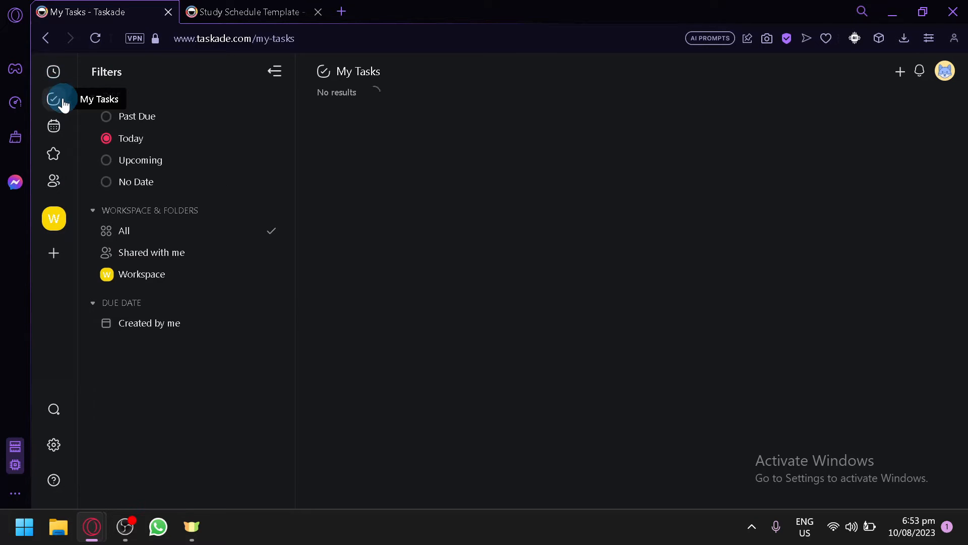
pyautogui.click(263, 7)
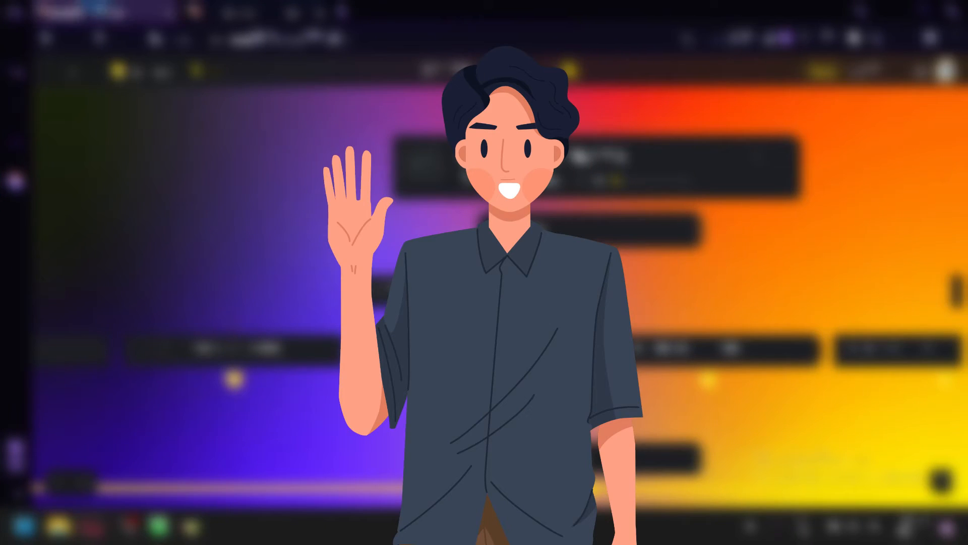